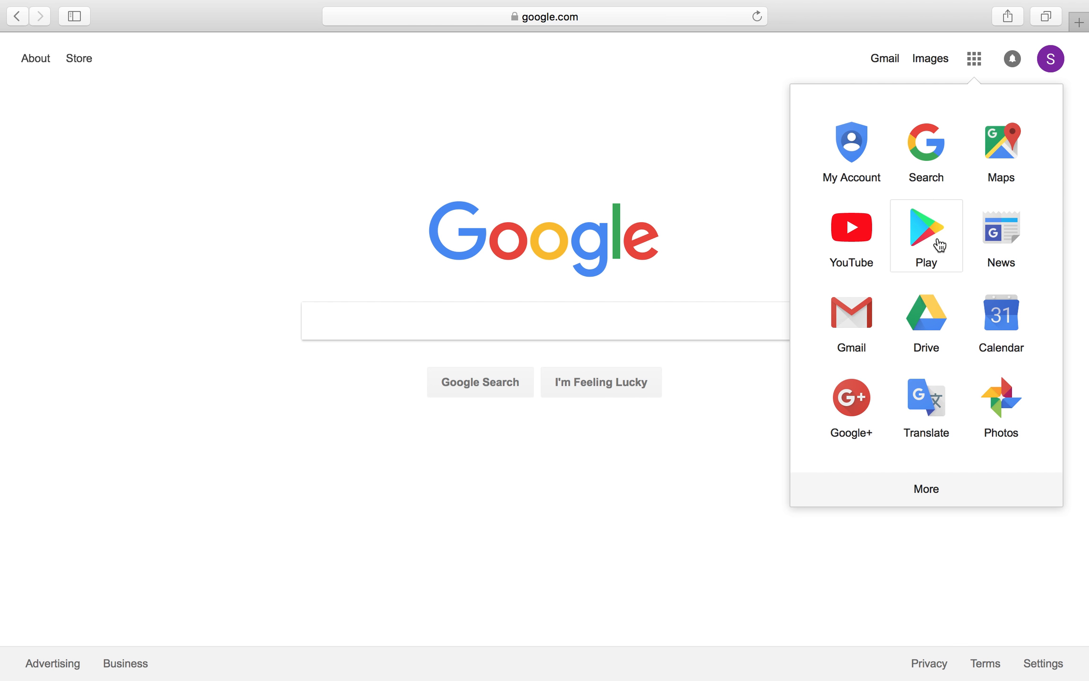
Go to Google Docs from the Google apps list and open the "1st Google Docs" document
{"action": "left_click", "coordinate": [920, 488]}
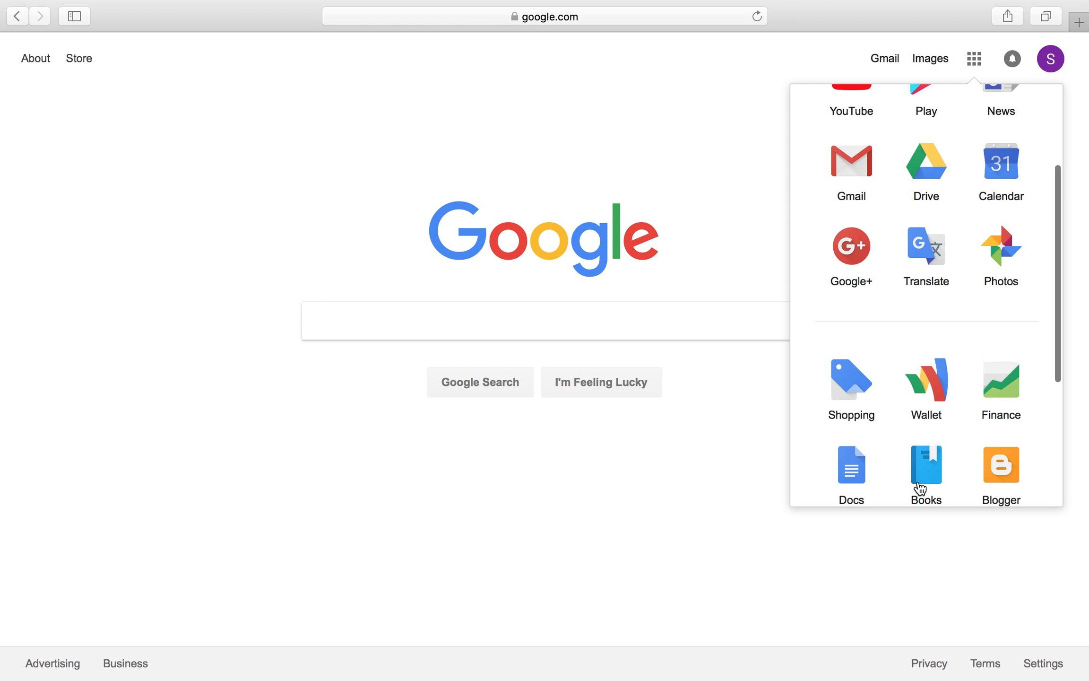
{"action": "left_click", "coordinate": [851, 253]}
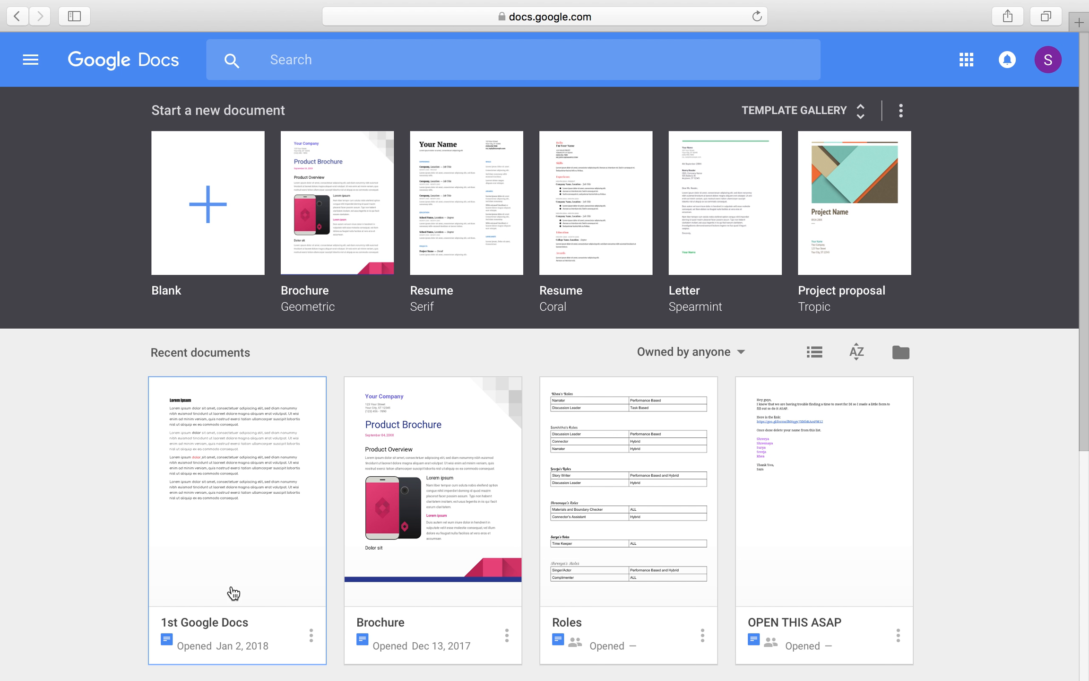
{"action": "left_click", "coordinate": [233, 644]}
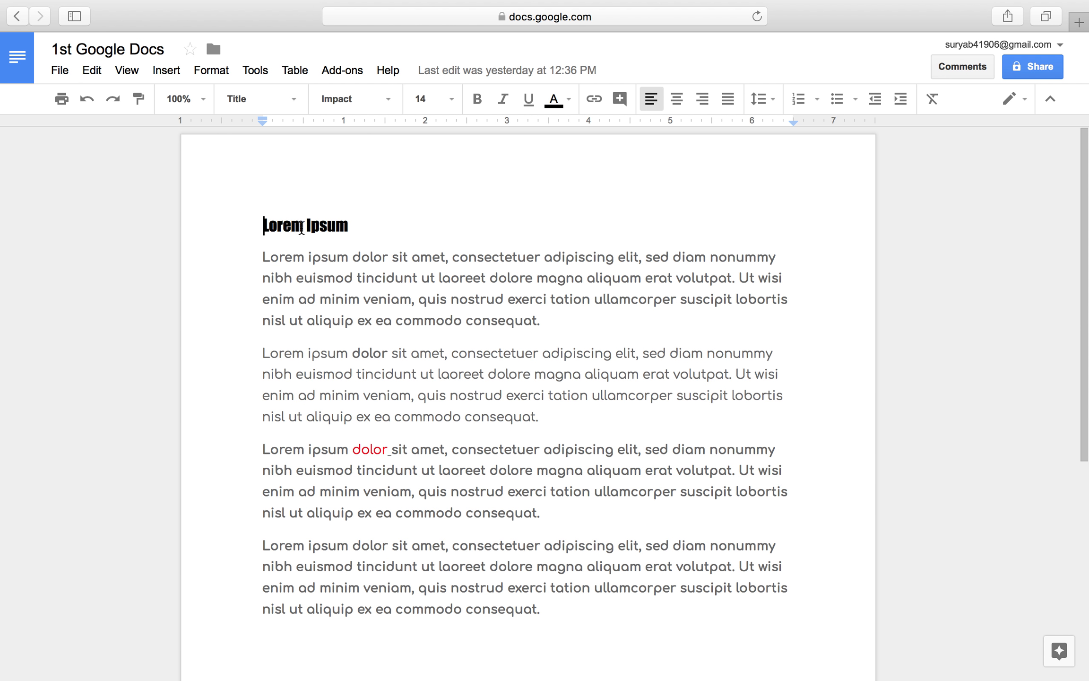
Apply the Heading 1 style to the "Lorem Ipsum" title line, and switch it to Heading 3
{"action": "left_click_drag", "start_coordinate": [262, 225], "coordinate": [348, 232]}
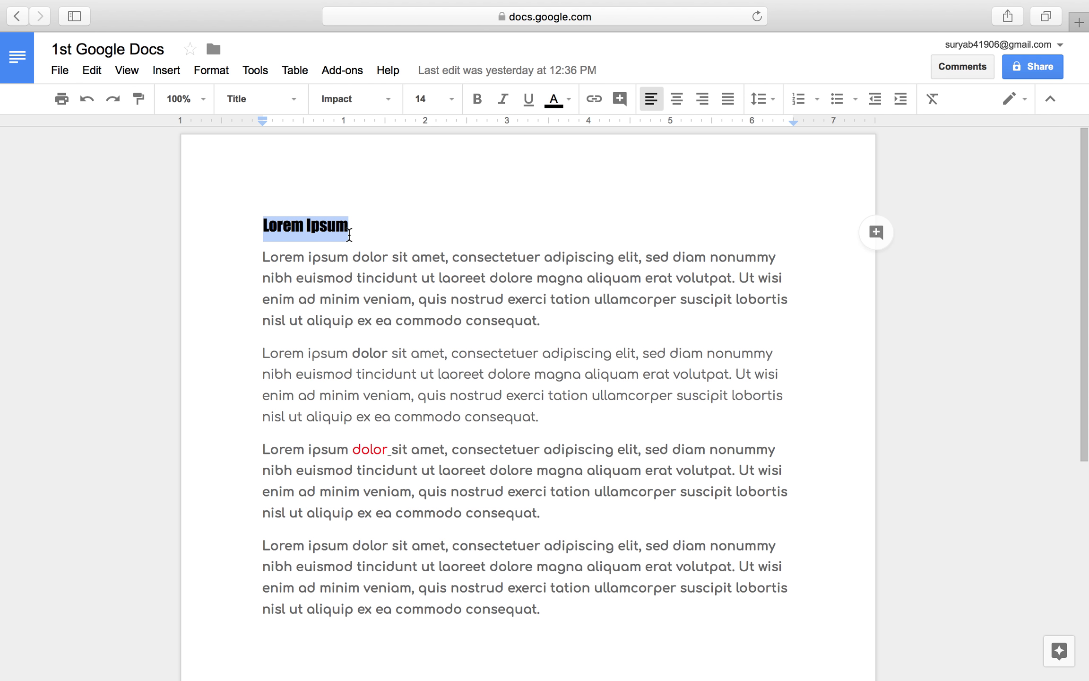
{"action": "left_click", "coordinate": [276, 100]}
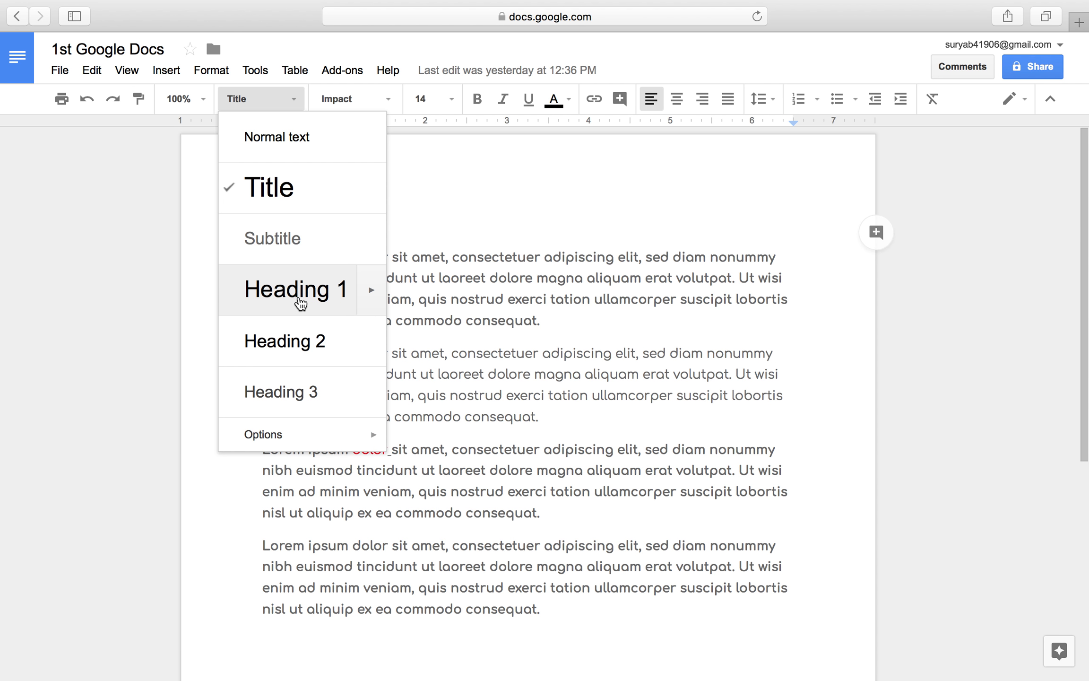
{"action": "left_click", "coordinate": [299, 297]}
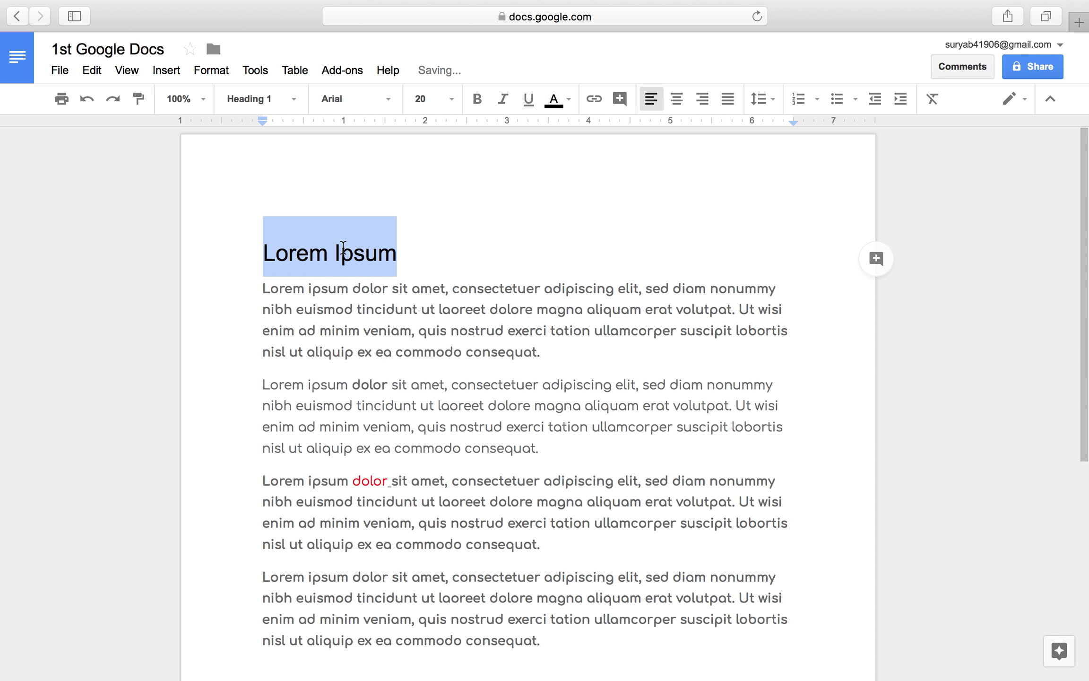
{"action": "left_click", "coordinate": [281, 100]}
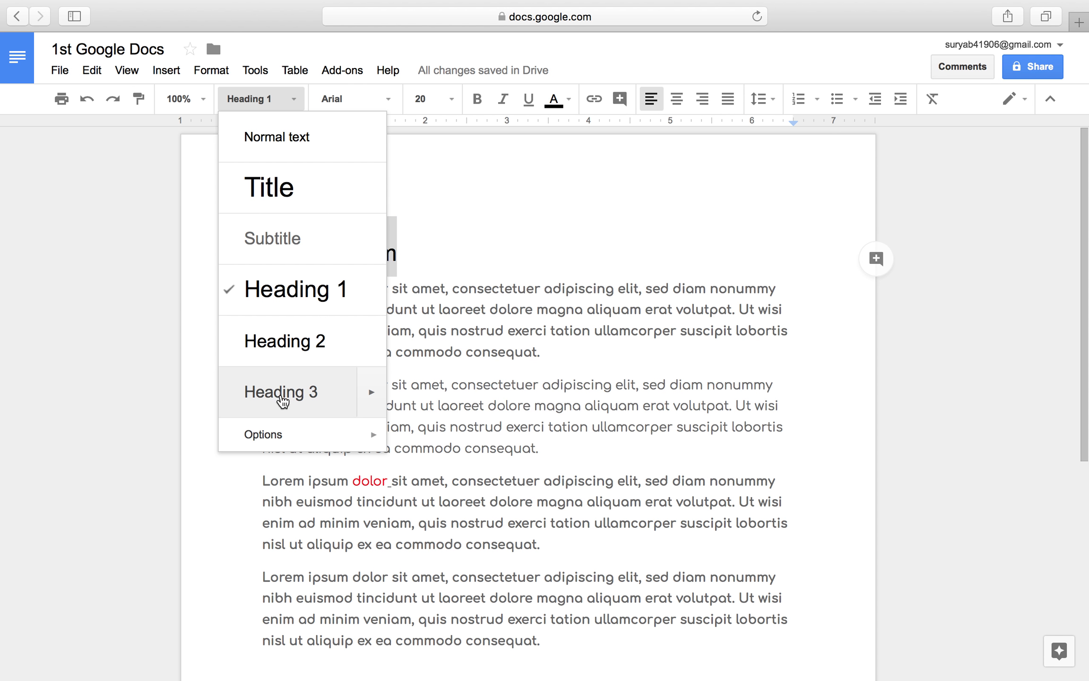
{"action": "left_click", "coordinate": [281, 393]}
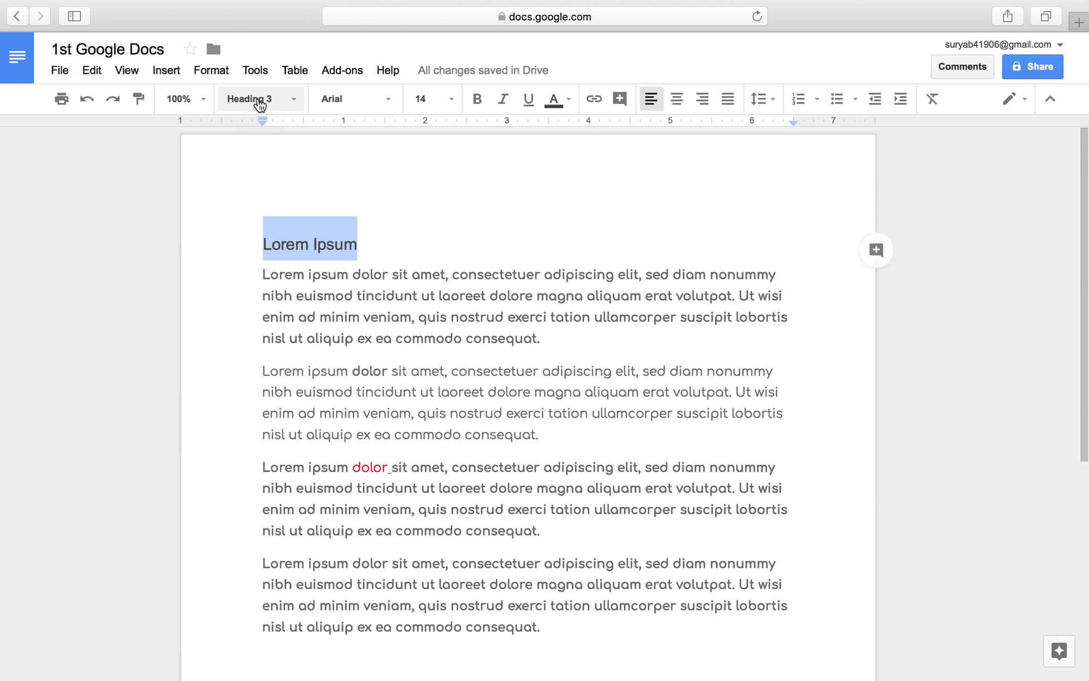
Apply the Heading 4 style to all four body paragraphs below the title
{"action": "left_click", "coordinate": [291, 294]}
{"action": "left_click_drag", "start_coordinate": [262, 279], "coordinate": [542, 572]}
{"action": "scroll", "coordinate": [544, 613], "scroll_direction": "down", "scroll_amount": 2}
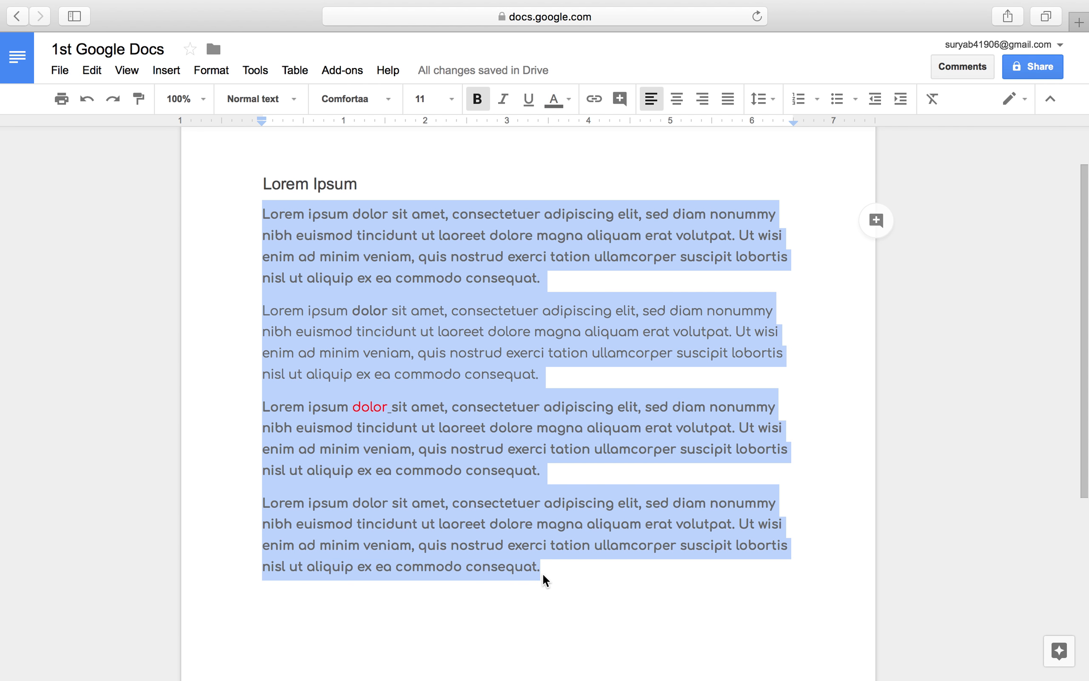
{"action": "left_click", "coordinate": [292, 101]}
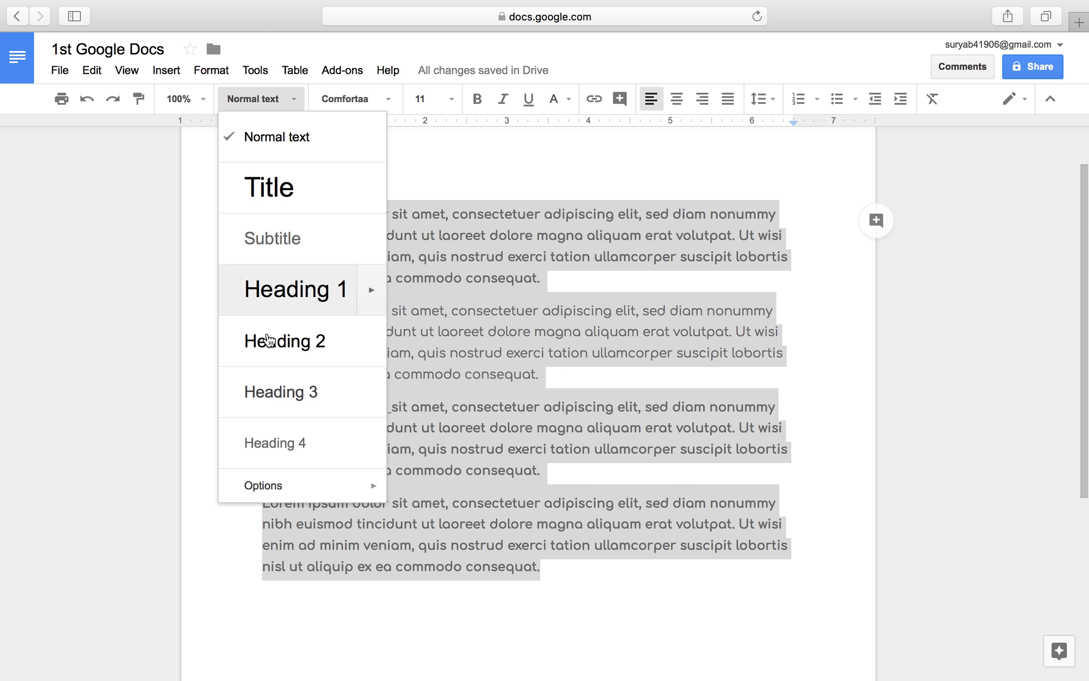
{"action": "mouse_move", "coordinate": [326, 494]}
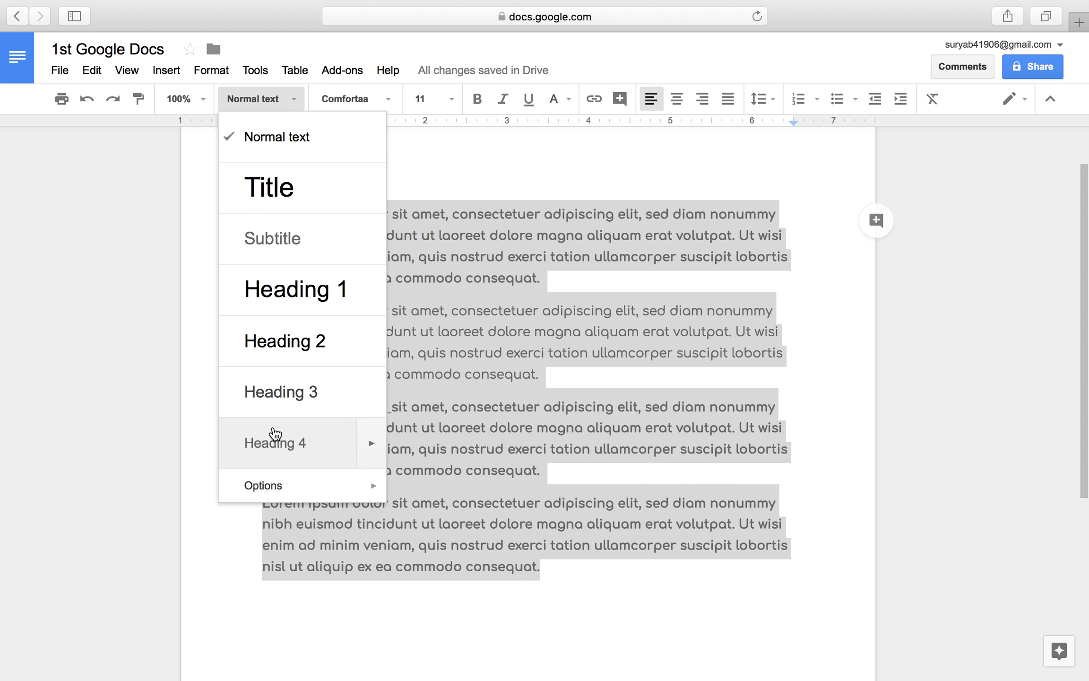
{"action": "mouse_move", "coordinate": [378, 452]}
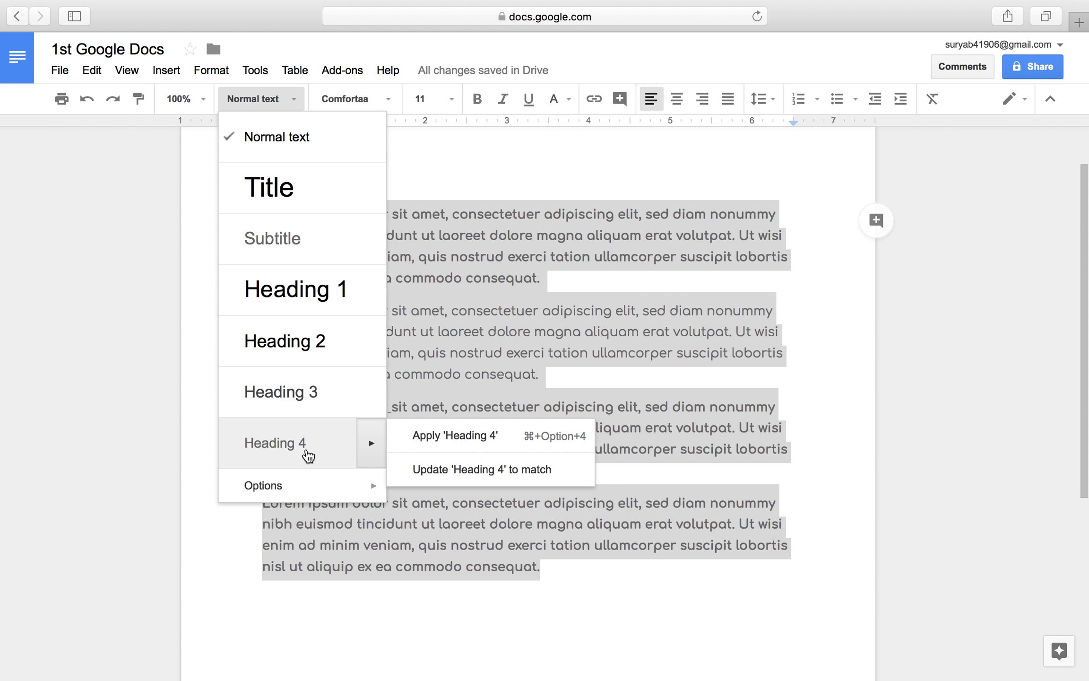
{"action": "left_click", "coordinate": [308, 455]}
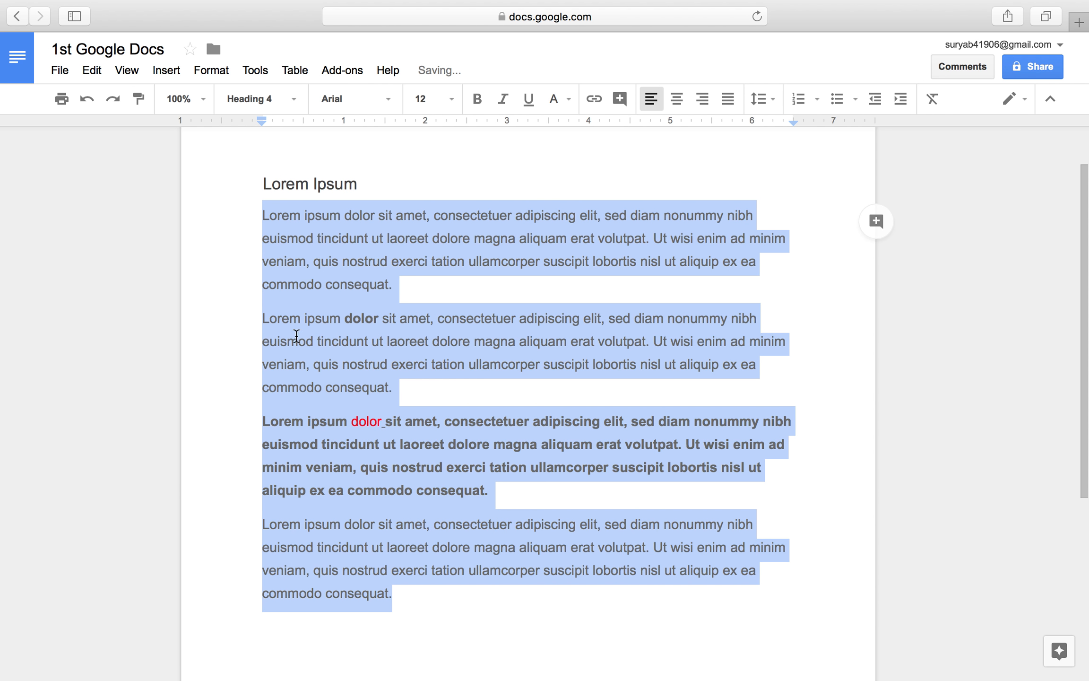
{"action": "left_click", "coordinate": [262, 219]}
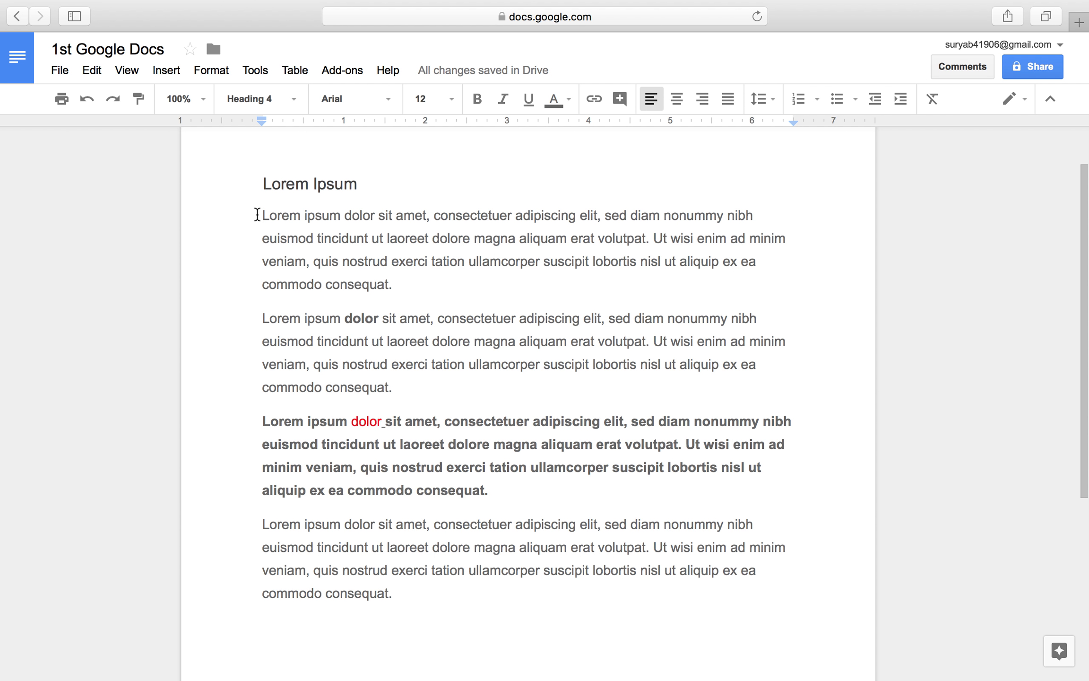
{"action": "left_click", "coordinate": [263, 109]}
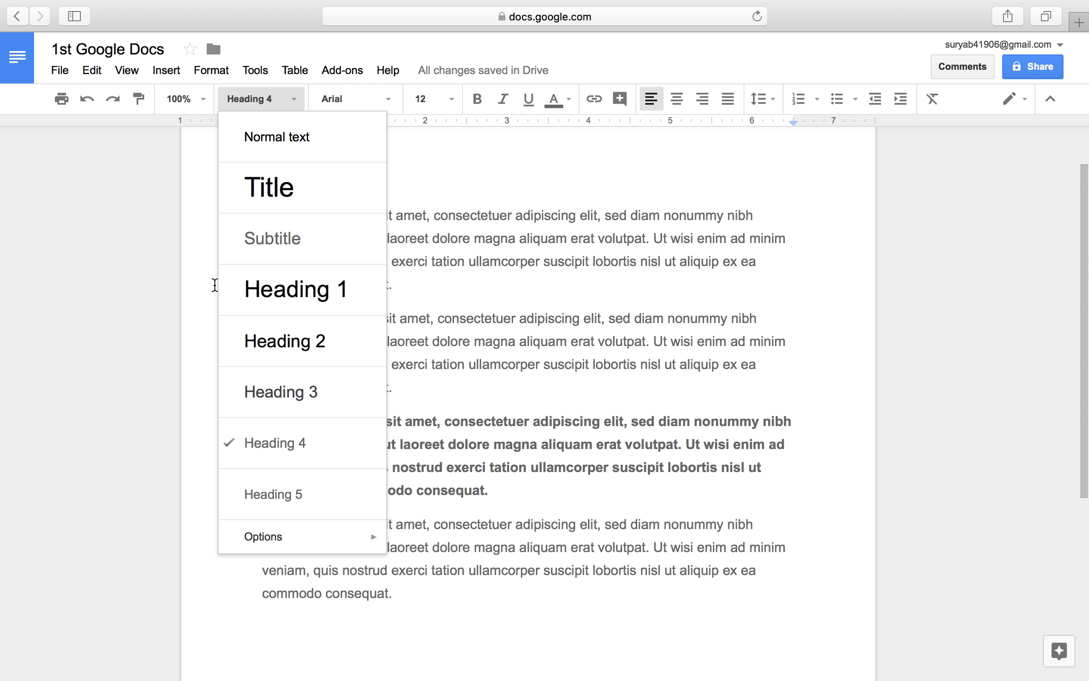
{"action": "key", "text": "Escape"}
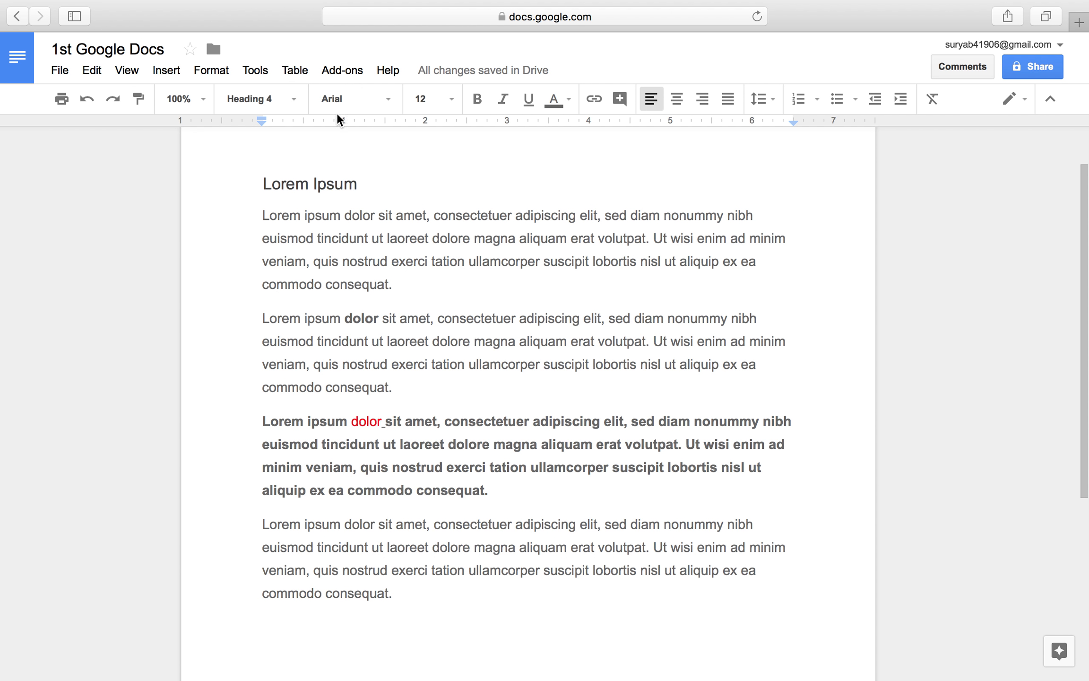
{"action": "left_click", "coordinate": [388, 99]}
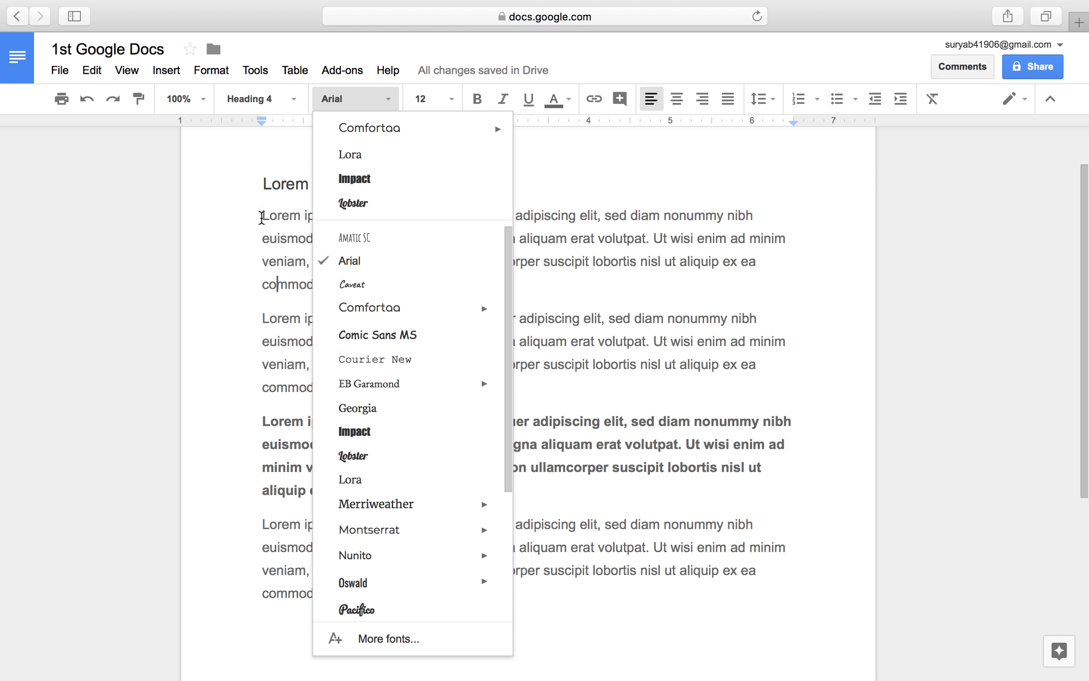
{"action": "left_click", "coordinate": [262, 218]}
{"action": "left_click_drag", "start_coordinate": [262, 218], "coordinate": [554, 610]}
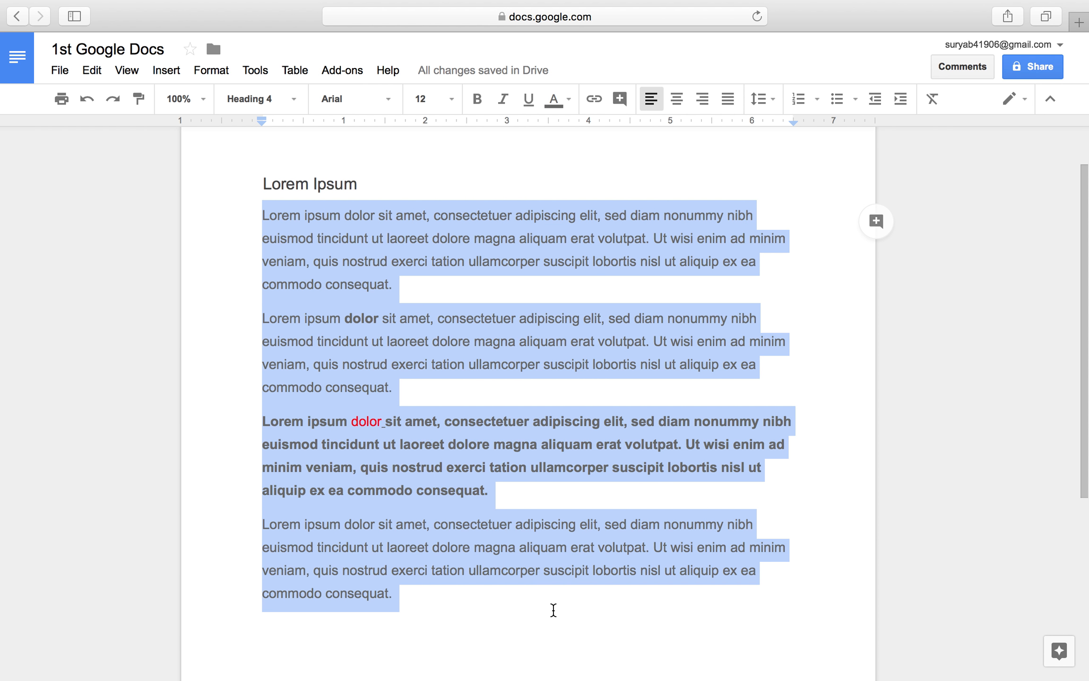
{"action": "left_click", "coordinate": [372, 102]}
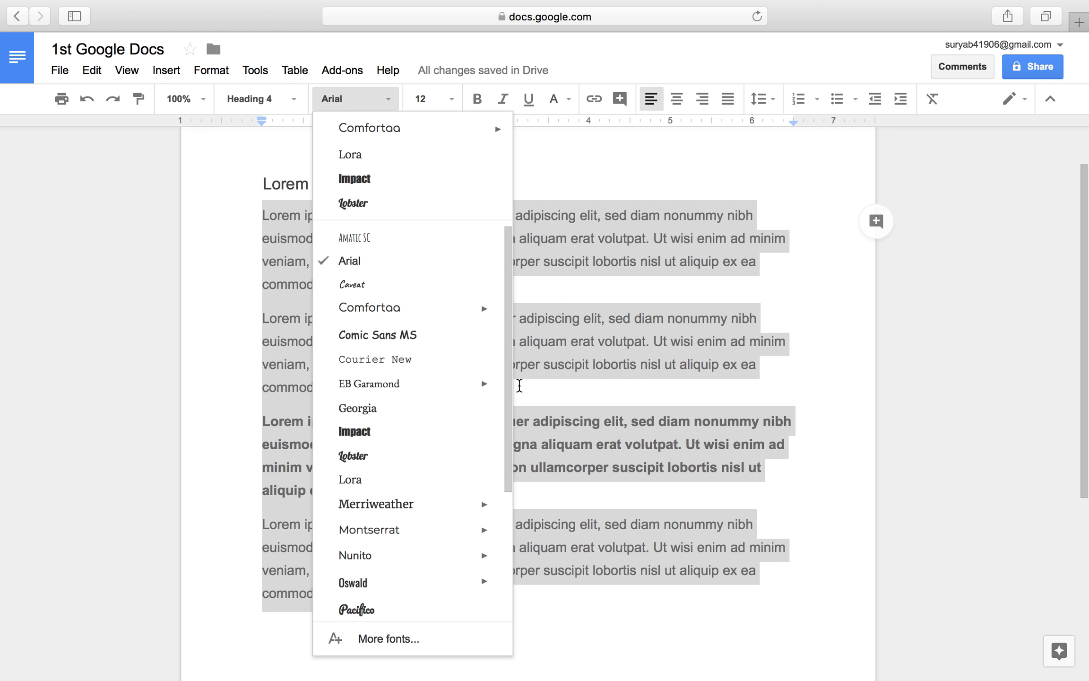
{"action": "scroll", "coordinate": [506, 407], "scroll_direction": "down", "scroll_amount": 1}
{"action": "scroll", "coordinate": [505, 407], "scroll_direction": "down", "scroll_amount": 5}
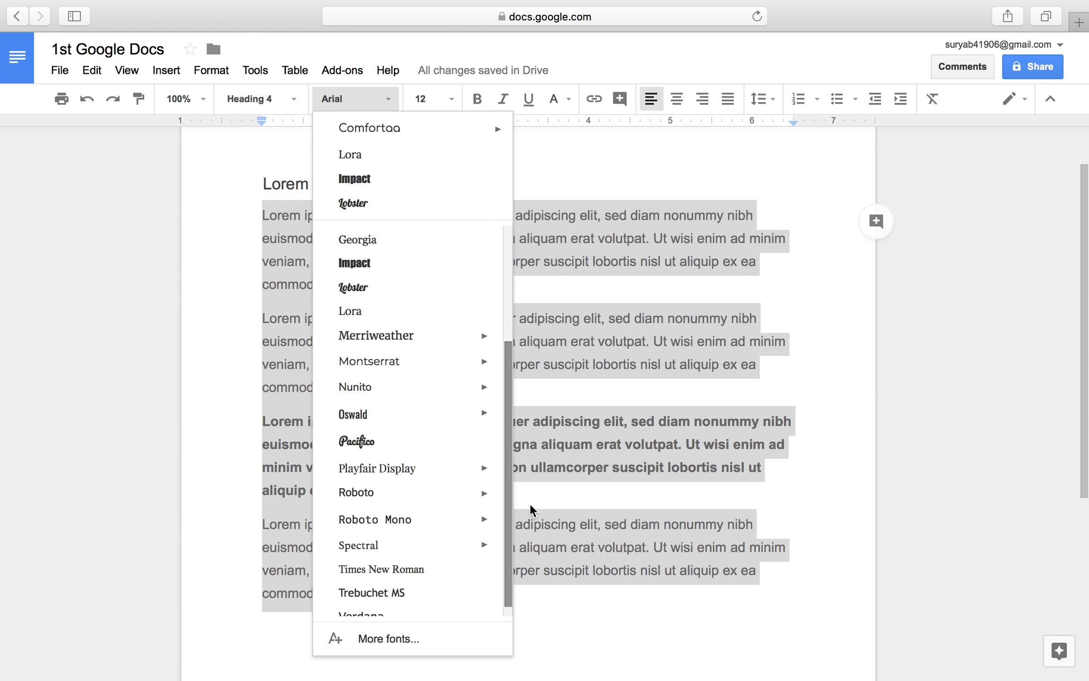
{"action": "left_click", "coordinate": [530, 504]}
{"action": "left_click", "coordinate": [529, 504]}
Add Lobster from the full font catalogue and apply it to all the body paragraphs
{"action": "left_click_drag", "start_coordinate": [264, 219], "coordinate": [531, 642]}
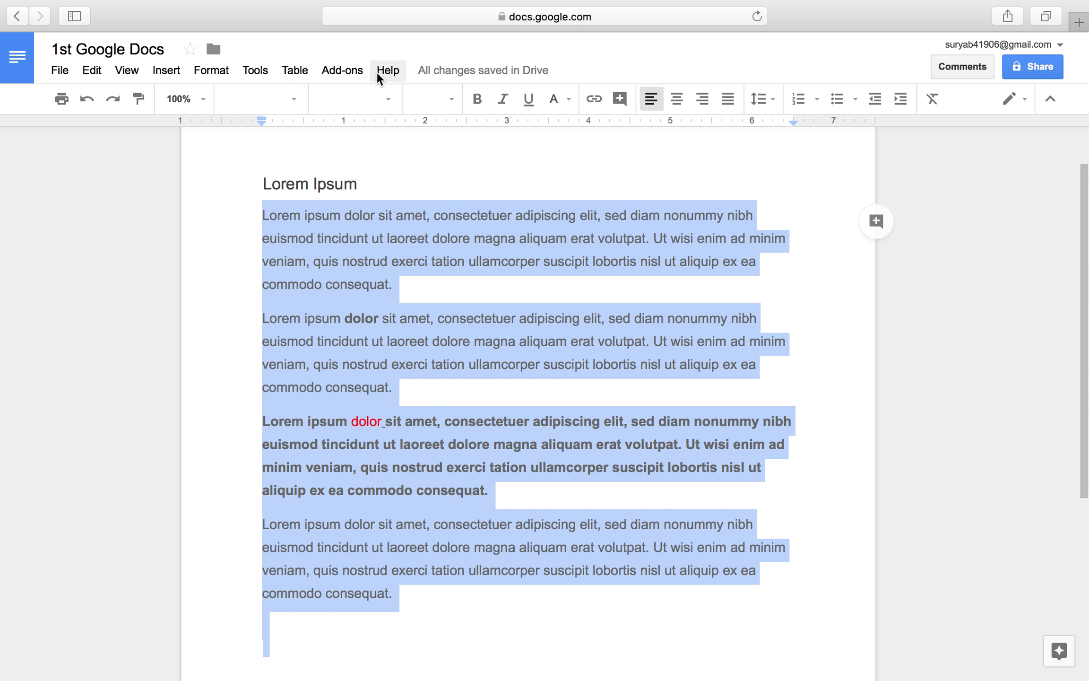
{"action": "left_click", "coordinate": [387, 104]}
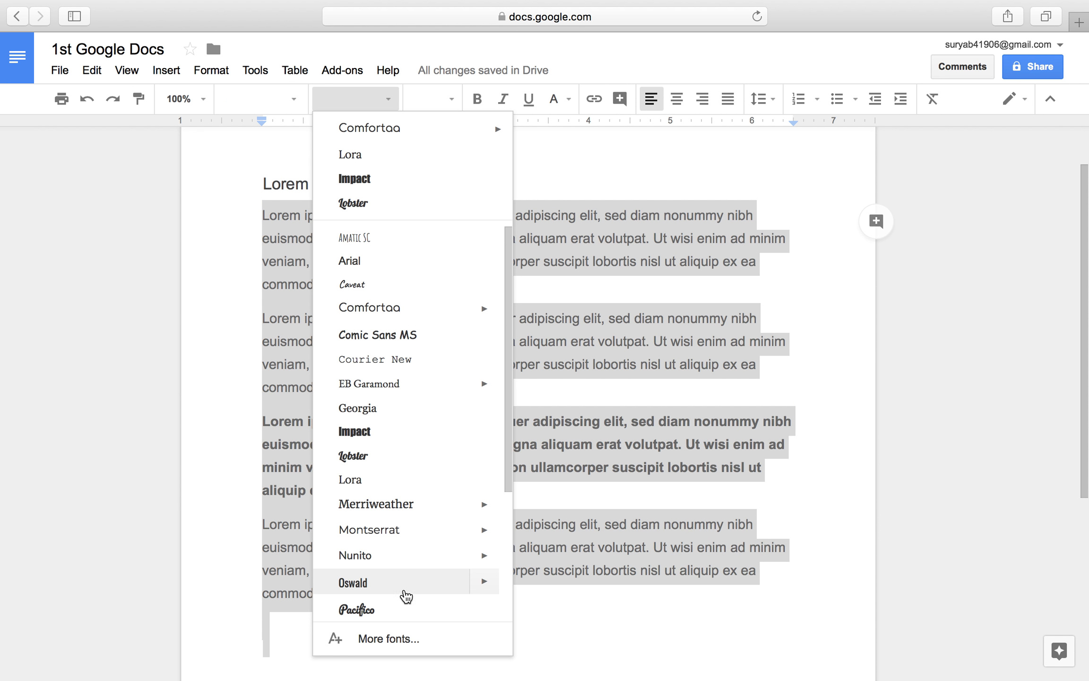
{"action": "left_click", "coordinate": [390, 640]}
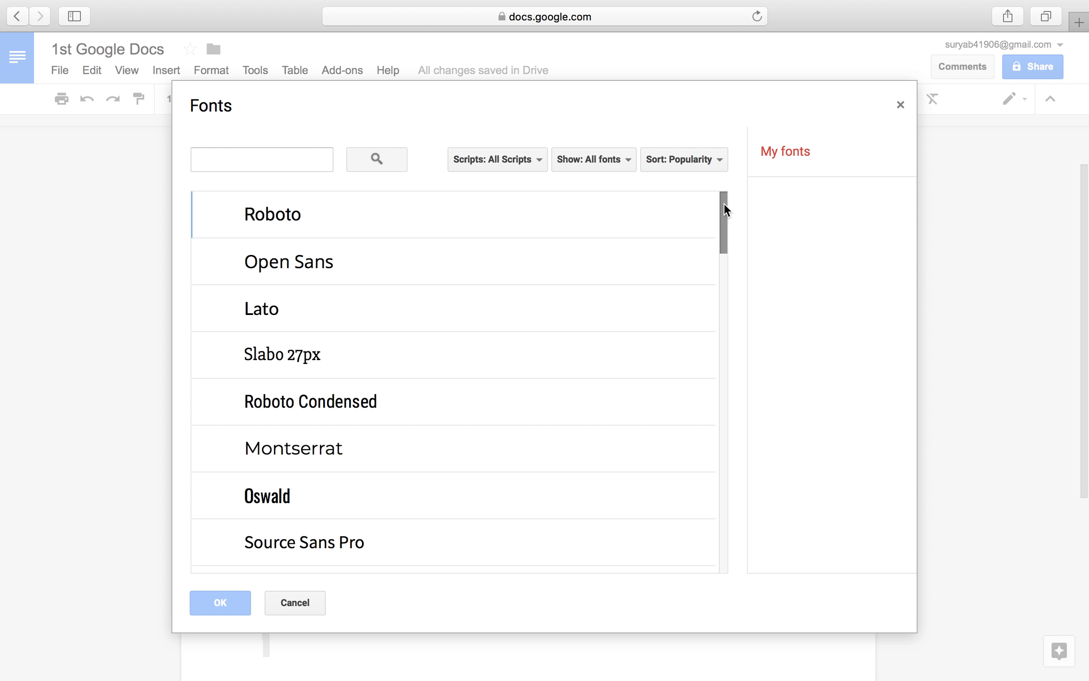
{"action": "left_click_drag", "start_coordinate": [724, 205], "coordinate": [742, 276]}
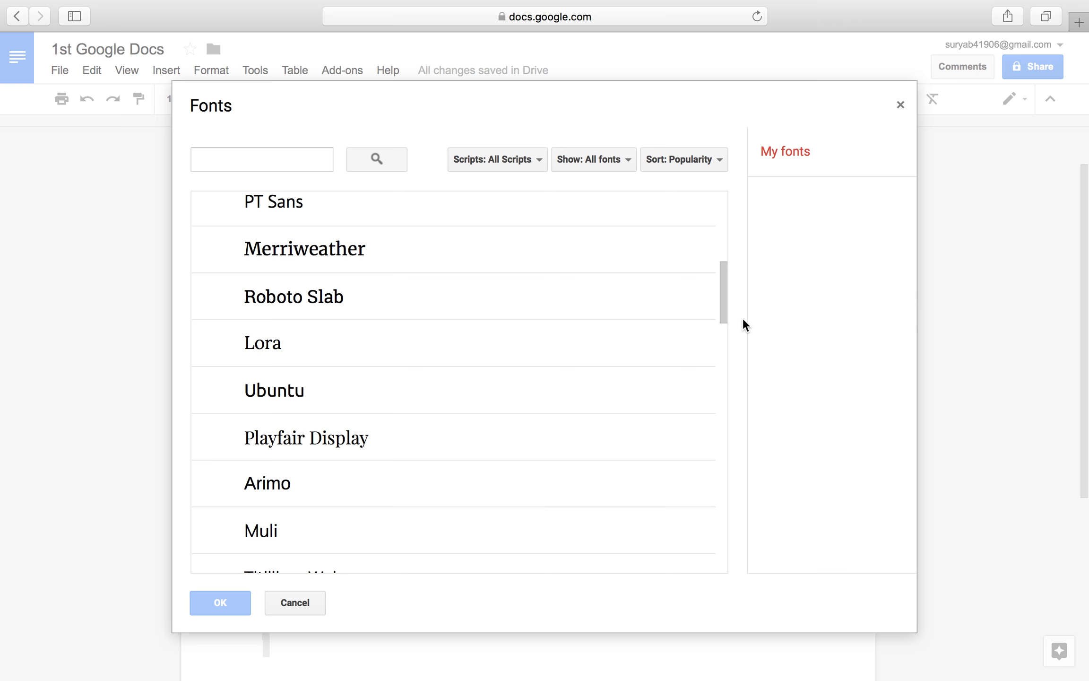
{"action": "left_click_drag", "start_coordinate": [721, 309], "coordinate": [709, 373]}
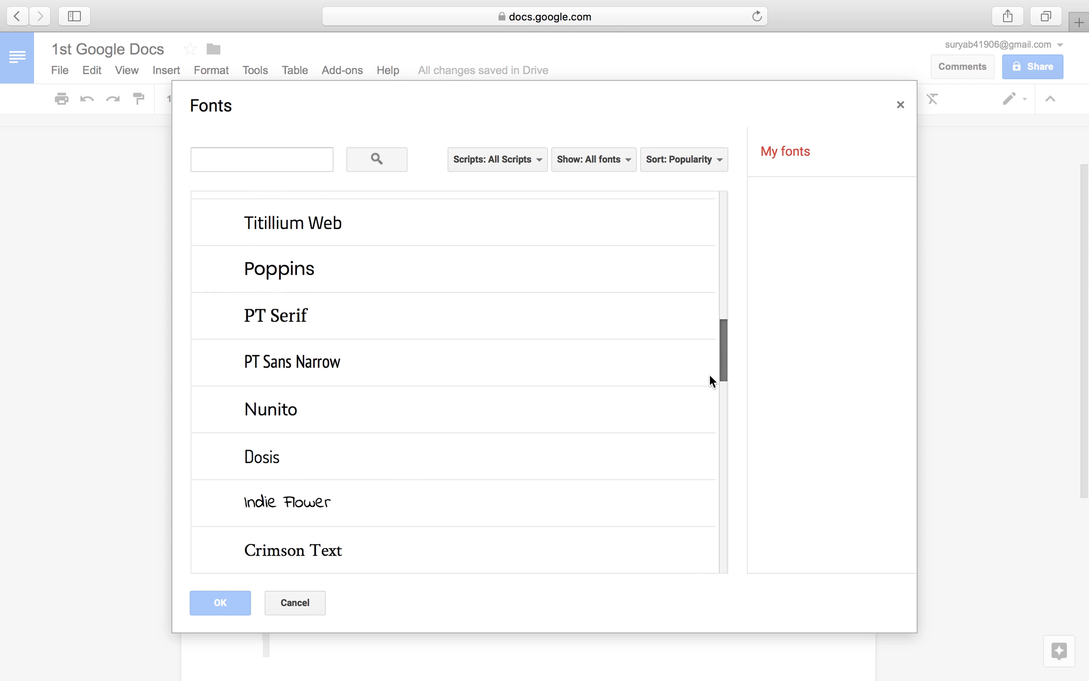
{"action": "scroll", "coordinate": [710, 378], "scroll_direction": "down", "scroll_amount": 3}
{"action": "scroll", "coordinate": [703, 413], "scroll_direction": "down", "scroll_amount": 8}
{"action": "scroll", "coordinate": [696, 448], "scroll_direction": "down", "scroll_amount": 5}
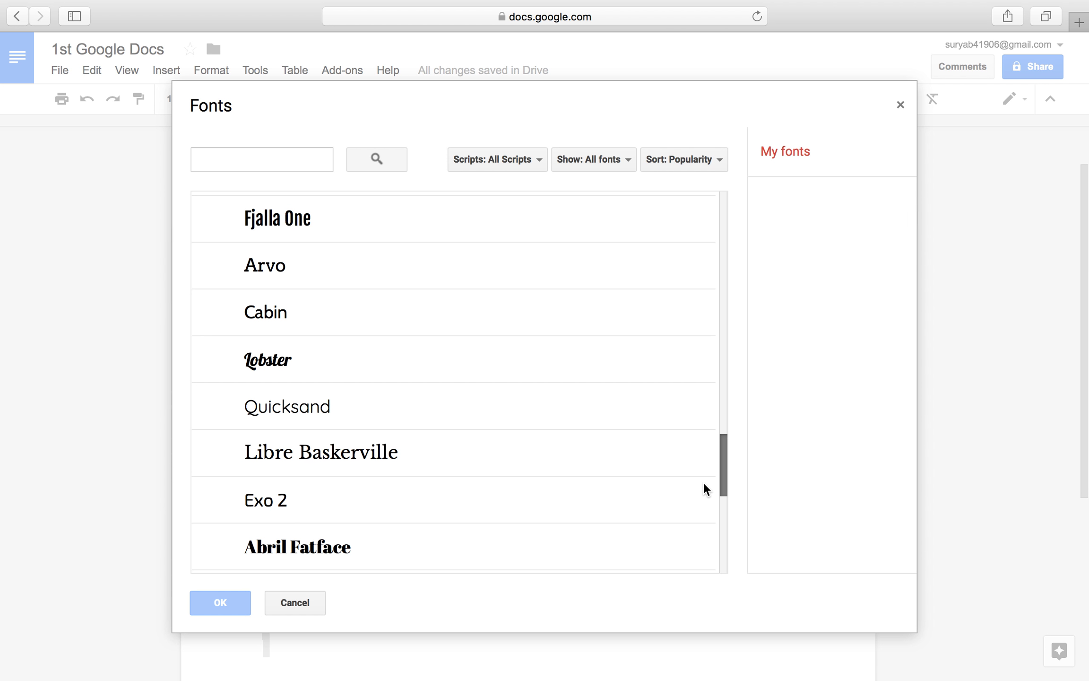
{"action": "left_click", "coordinate": [428, 364]}
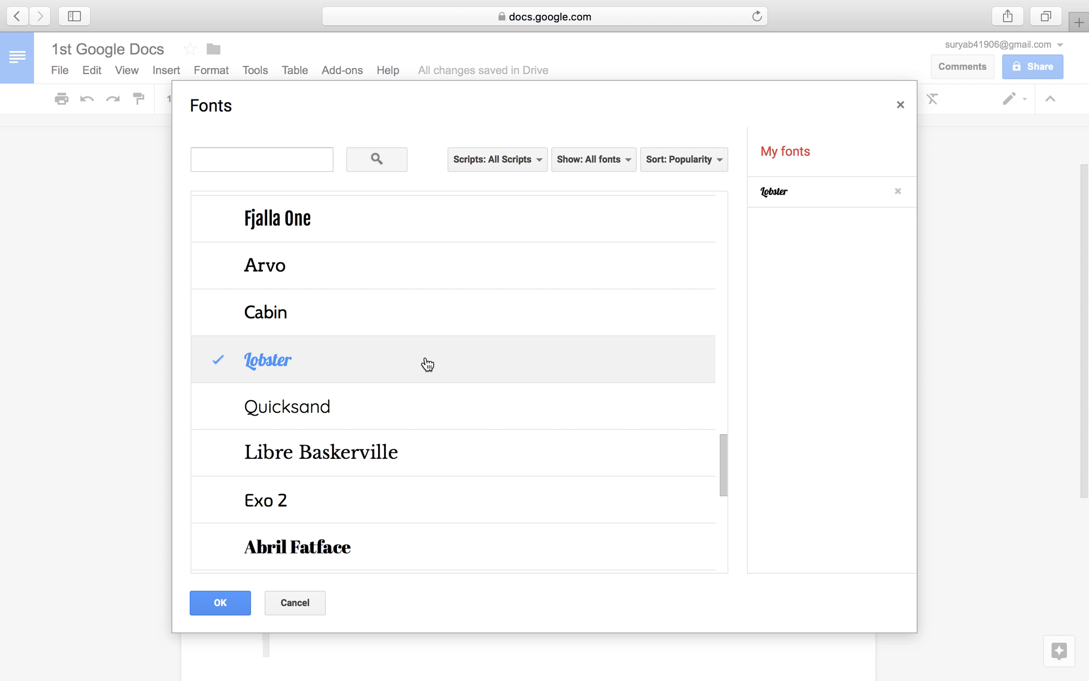
{"action": "left_click", "coordinate": [219, 607]}
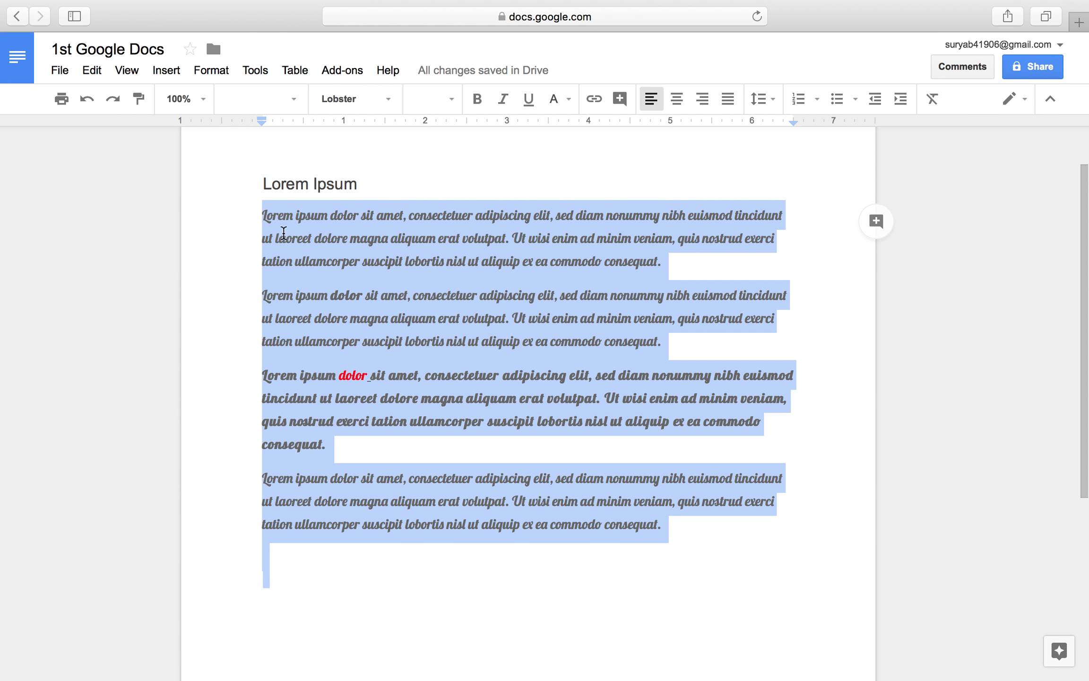
Make the word "dolor" in the second body paragraph bold and set its font to Amatic SC
{"action": "left_click", "coordinate": [327, 295]}
{"action": "left_click_drag", "start_coordinate": [330, 295], "coordinate": [363, 300]}
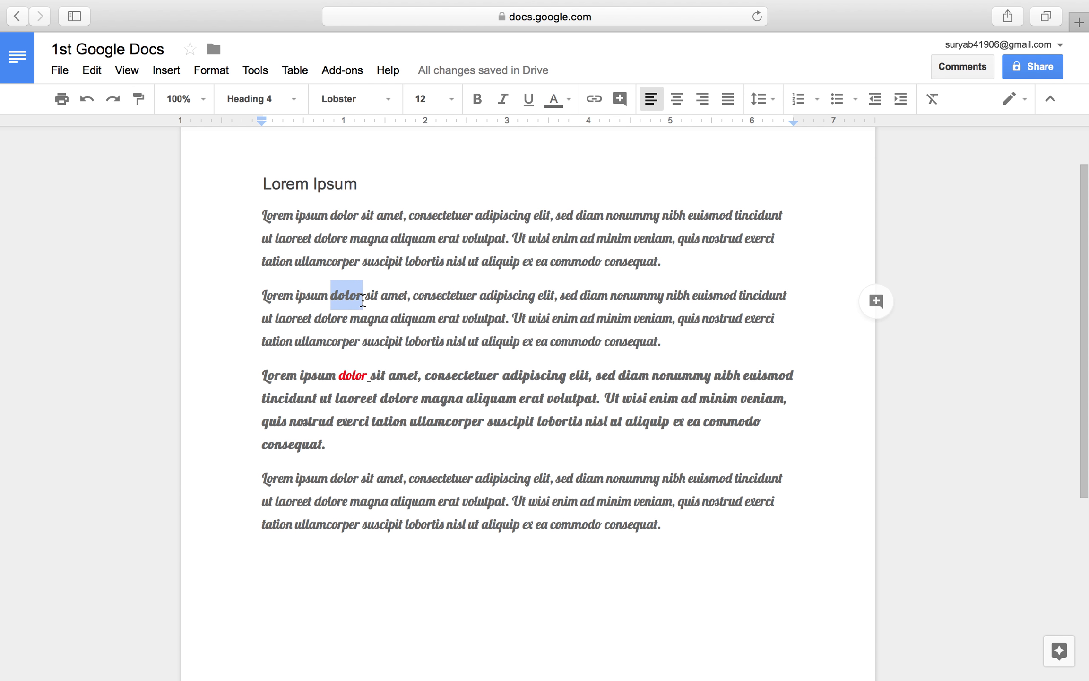
{"action": "key", "text": "super+b"}
{"action": "left_click", "coordinate": [374, 105]}
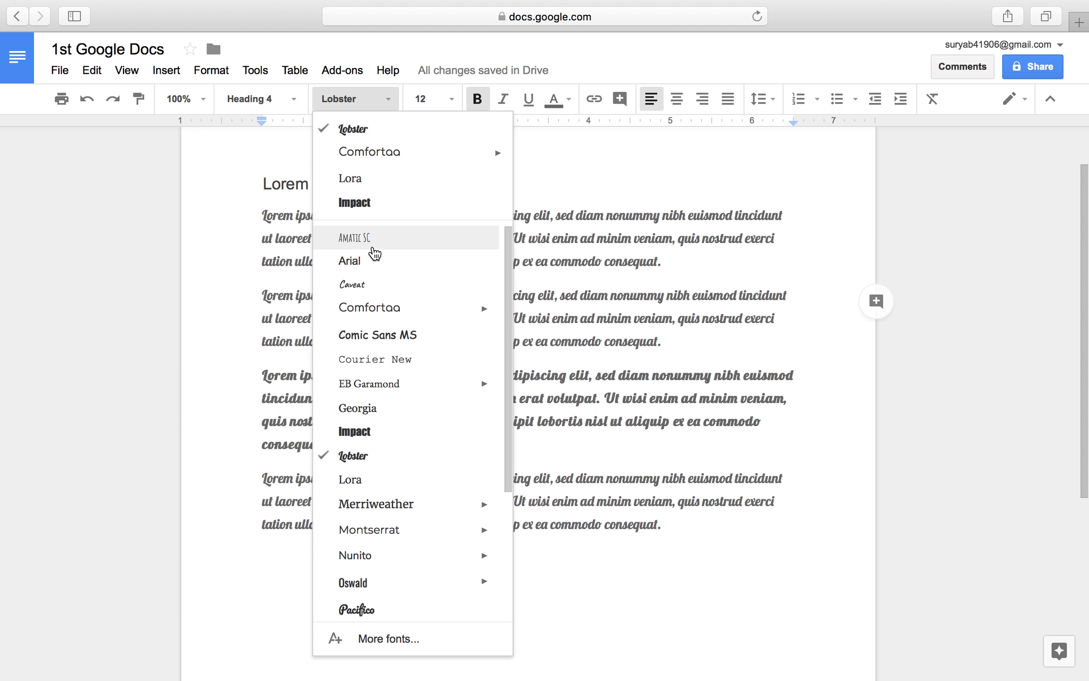
{"action": "left_click", "coordinate": [374, 239]}
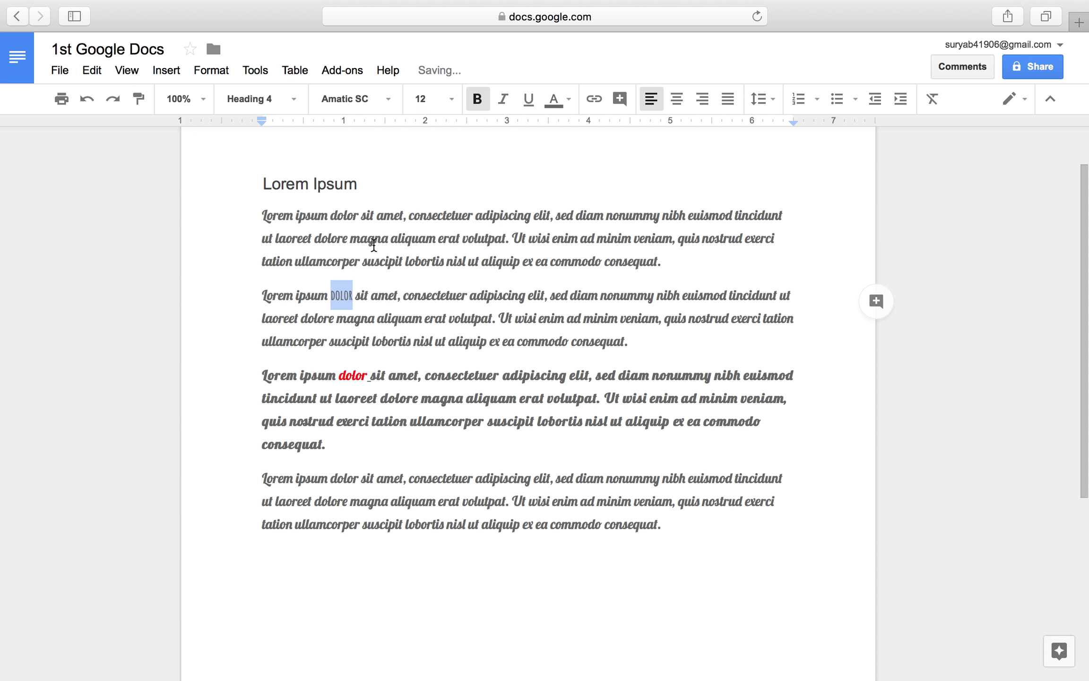
{"action": "left_click", "coordinate": [250, 286]}
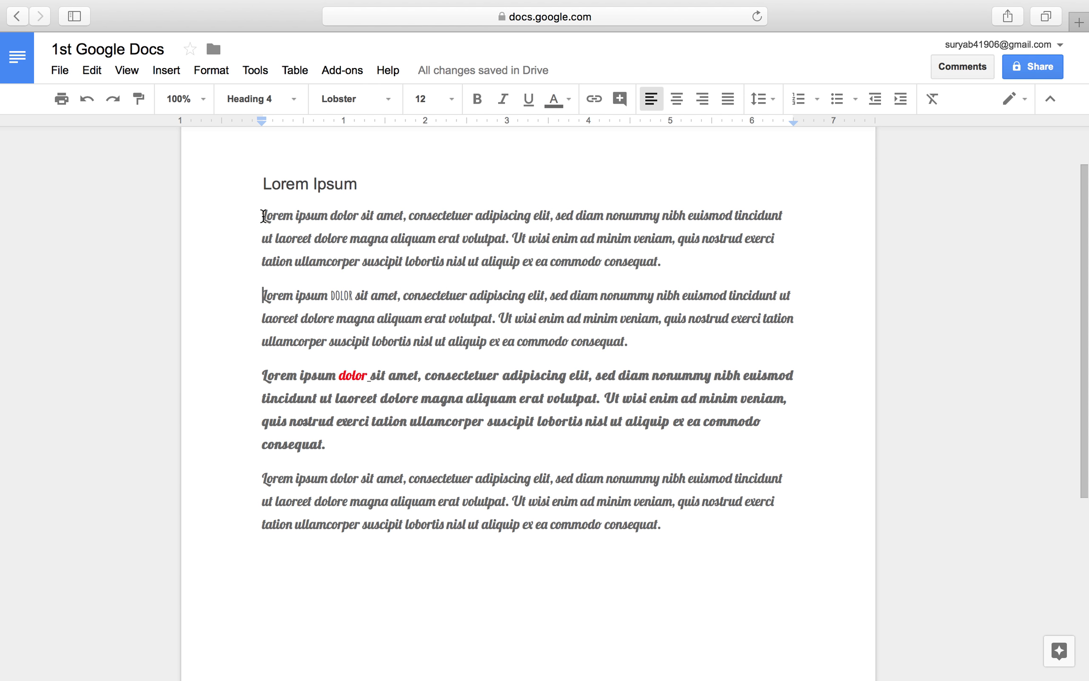
Set the font size of all the body paragraphs to 9
{"action": "left_click_drag", "start_coordinate": [266, 222], "coordinate": [673, 564]}
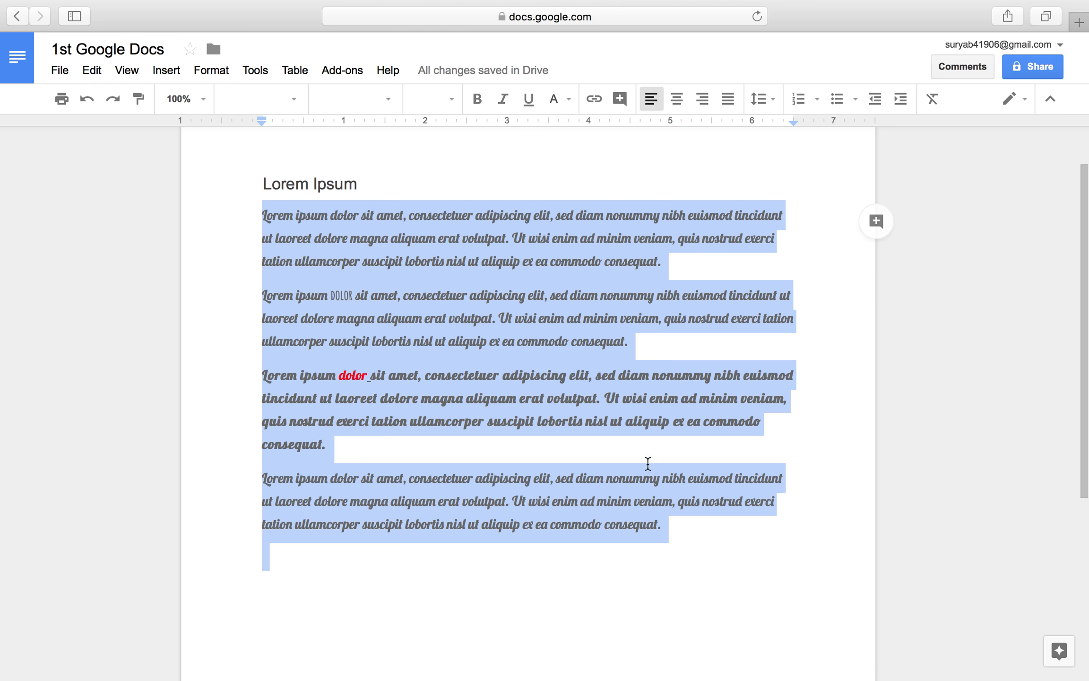
{"action": "left_click", "coordinate": [437, 97]}
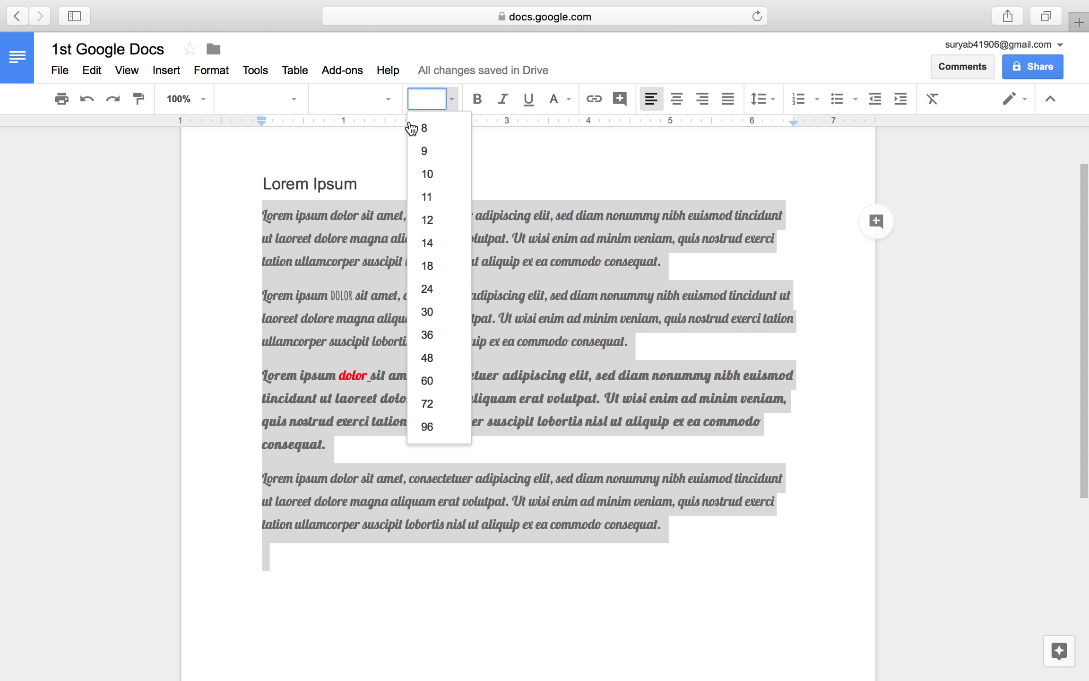
{"action": "left_click", "coordinate": [426, 152]}
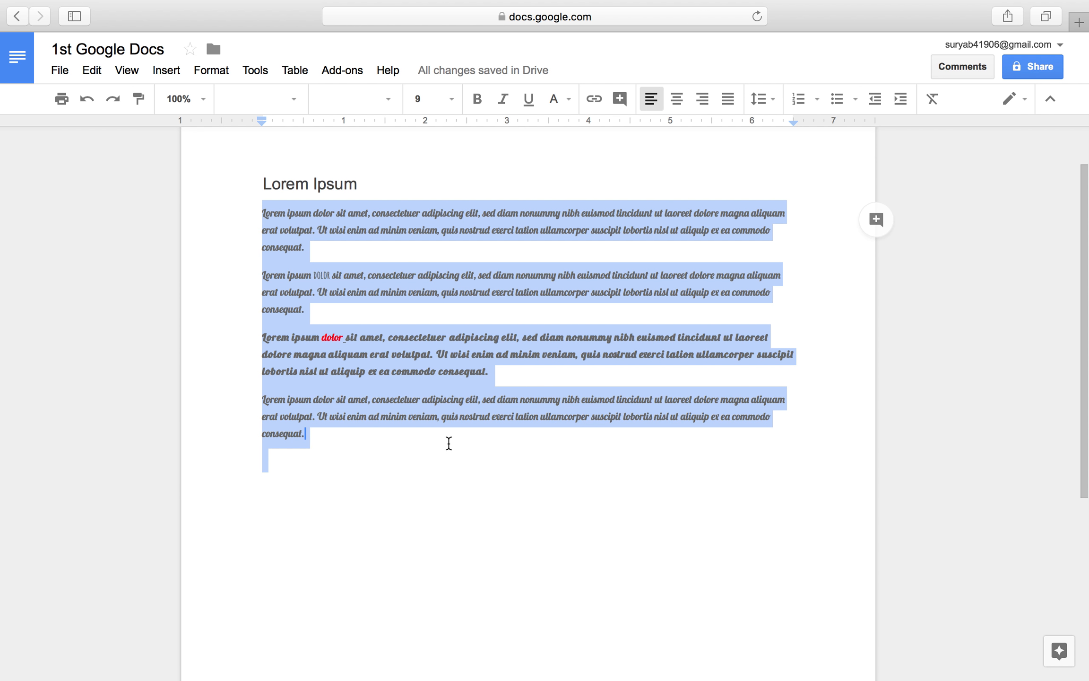
Set the font size of all the body paragraphs to 24
{"action": "left_click", "coordinate": [443, 430]}
{"action": "left_click_drag", "start_coordinate": [263, 214], "coordinate": [387, 491]}
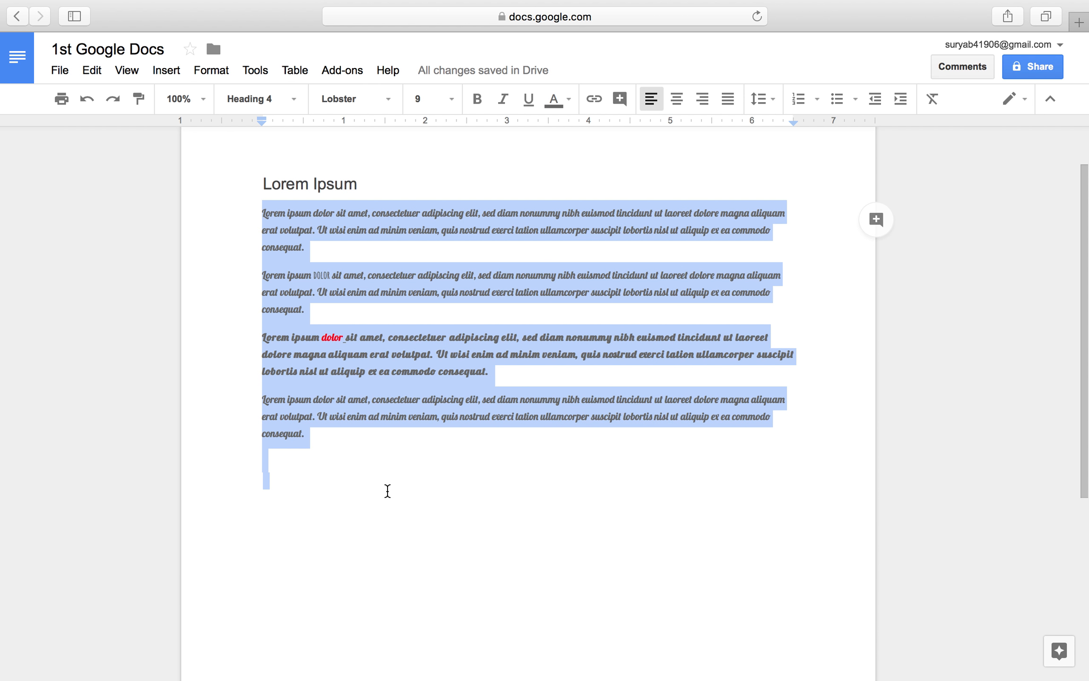
{"action": "left_click", "coordinate": [428, 100]}
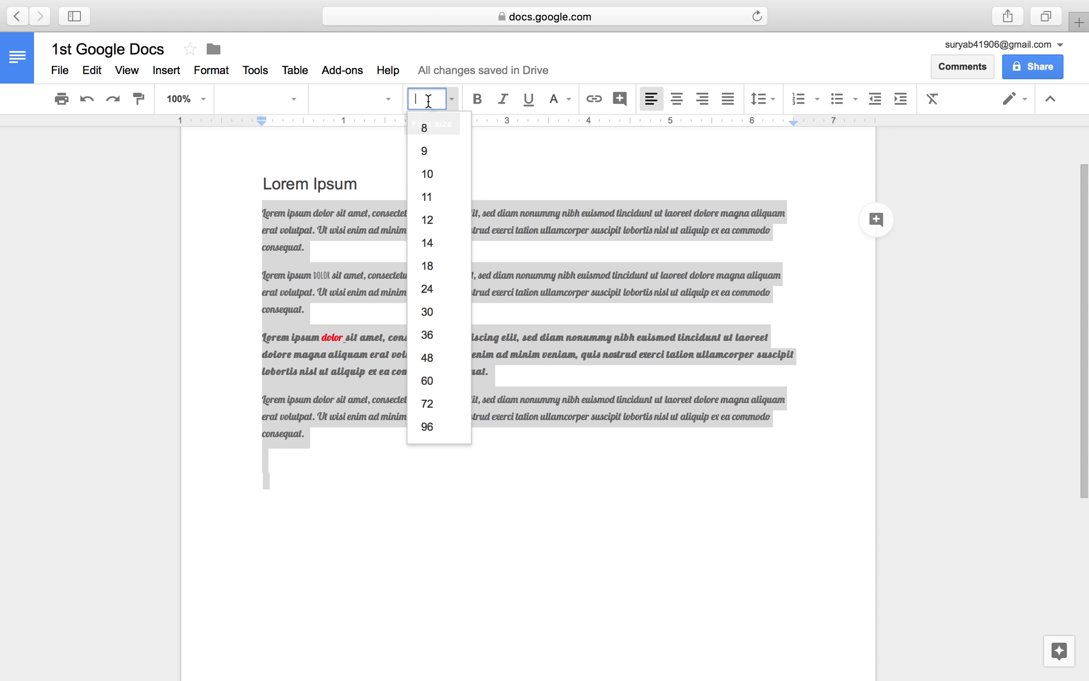
{"action": "left_click", "coordinate": [427, 288]}
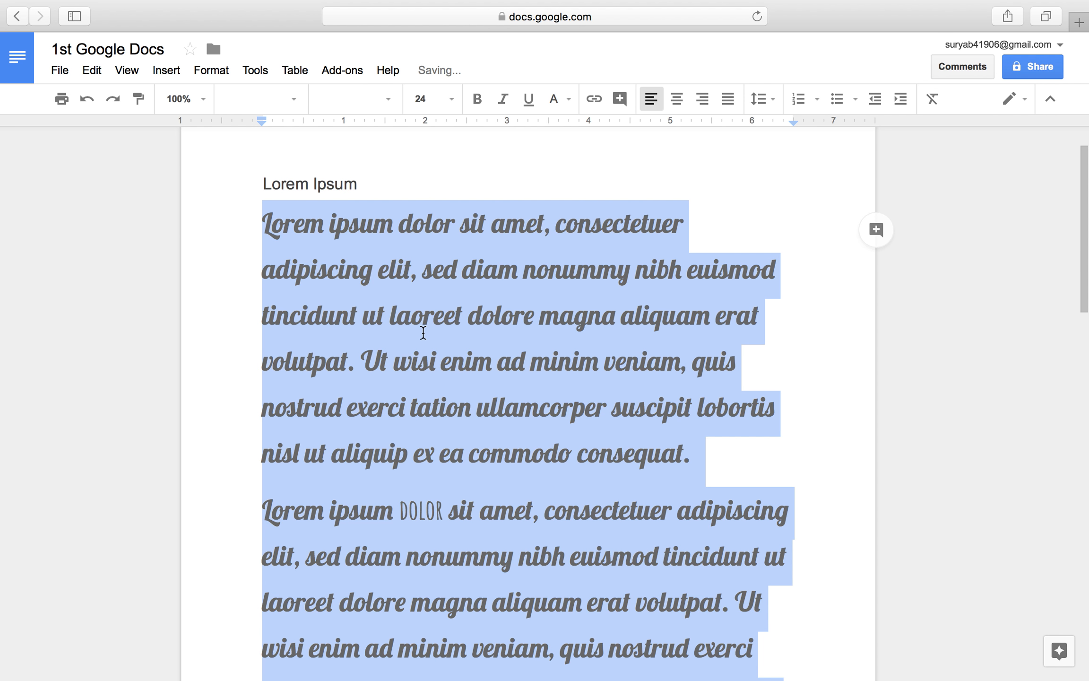
Enlarge the word "elit" in the third body paragraph to font size 36
{"action": "key", "text": "Right"}
{"action": "key", "text": "Up"}
{"action": "key", "text": "Up"}
{"action": "key", "text": "Up"}
{"action": "key", "text": "Up"}
{"action": "left_click_drag", "start_coordinate": [1085, 504], "coordinate": [1084, 455]}
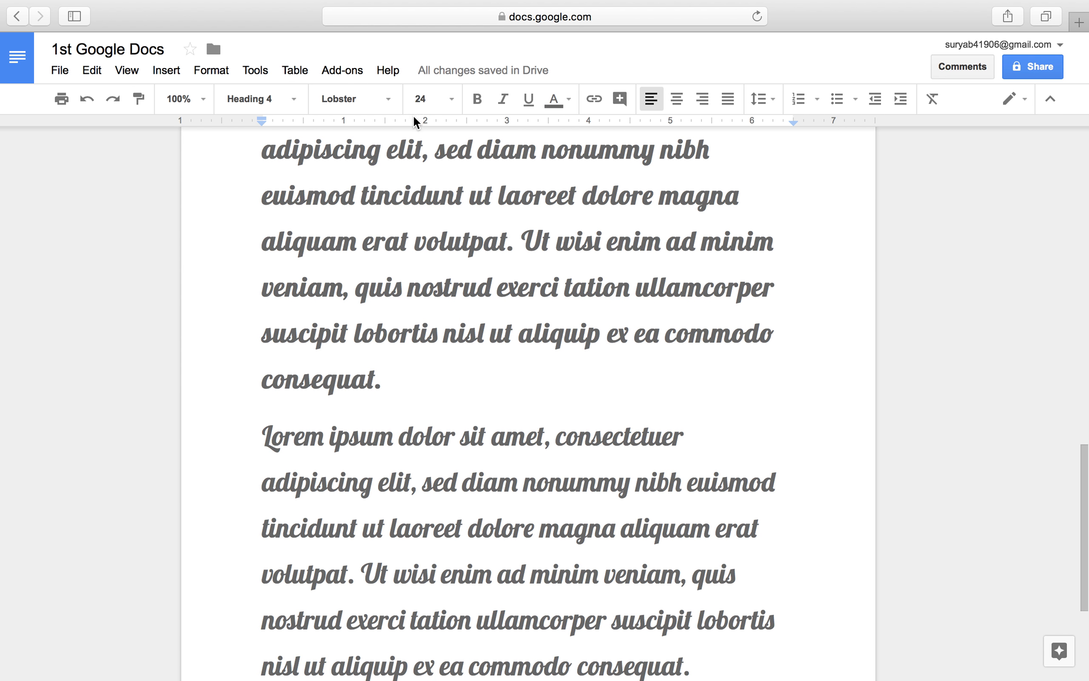
{"action": "left_click_drag", "start_coordinate": [387, 158], "coordinate": [425, 162]}
{"action": "left_click", "coordinate": [426, 98]}
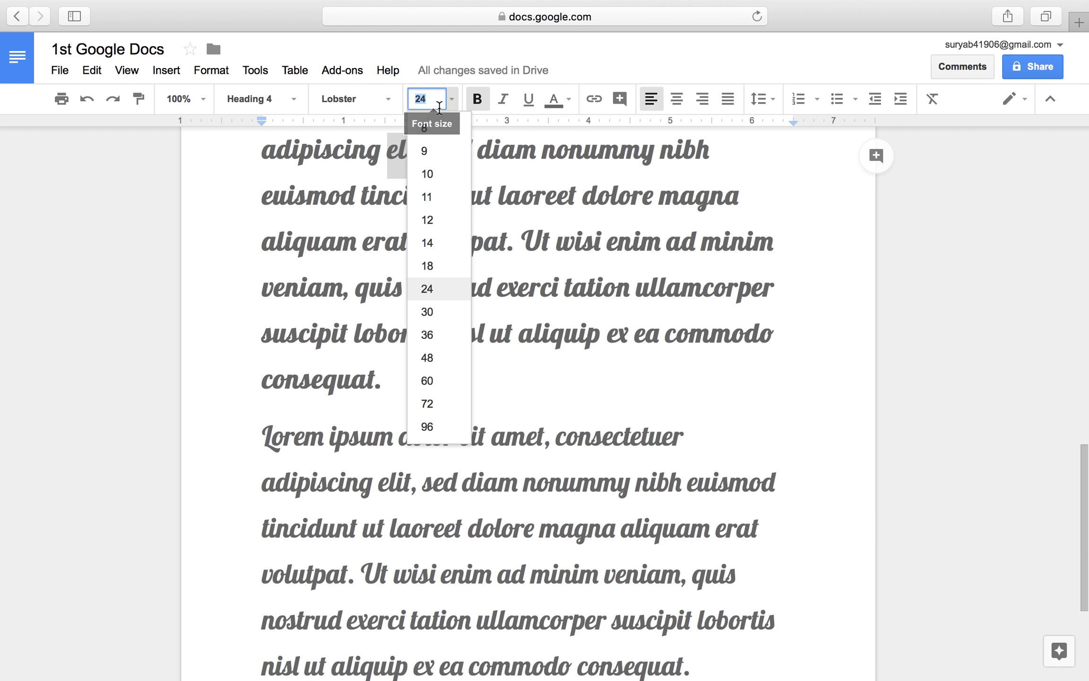
{"action": "left_click", "coordinate": [425, 335]}
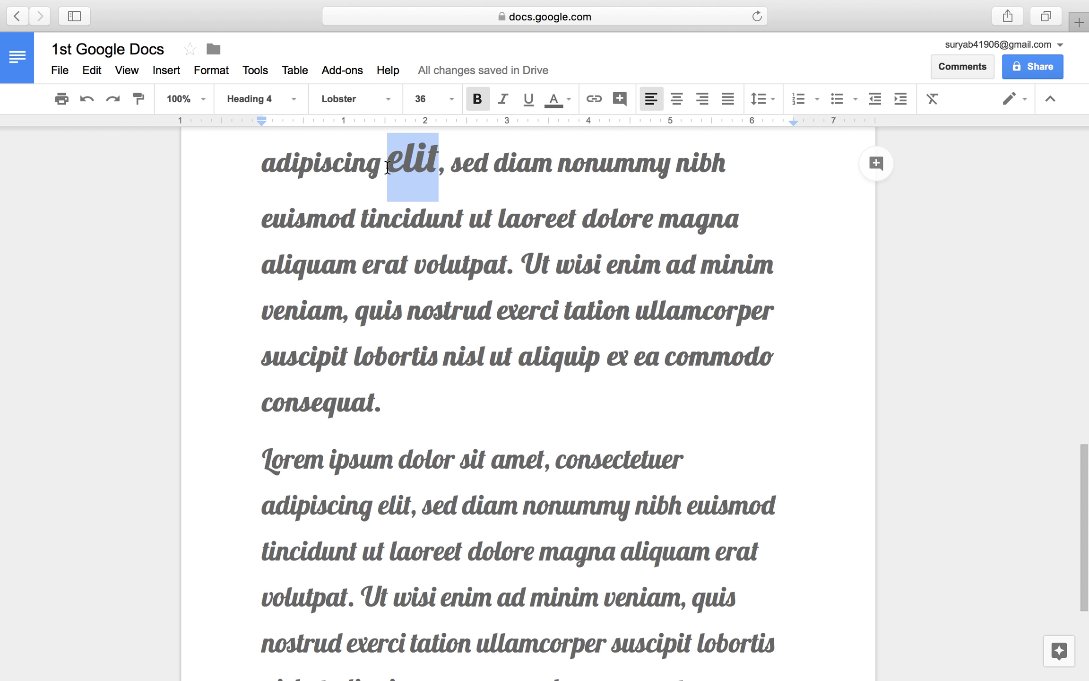
{"action": "left_click", "coordinate": [387, 167]}
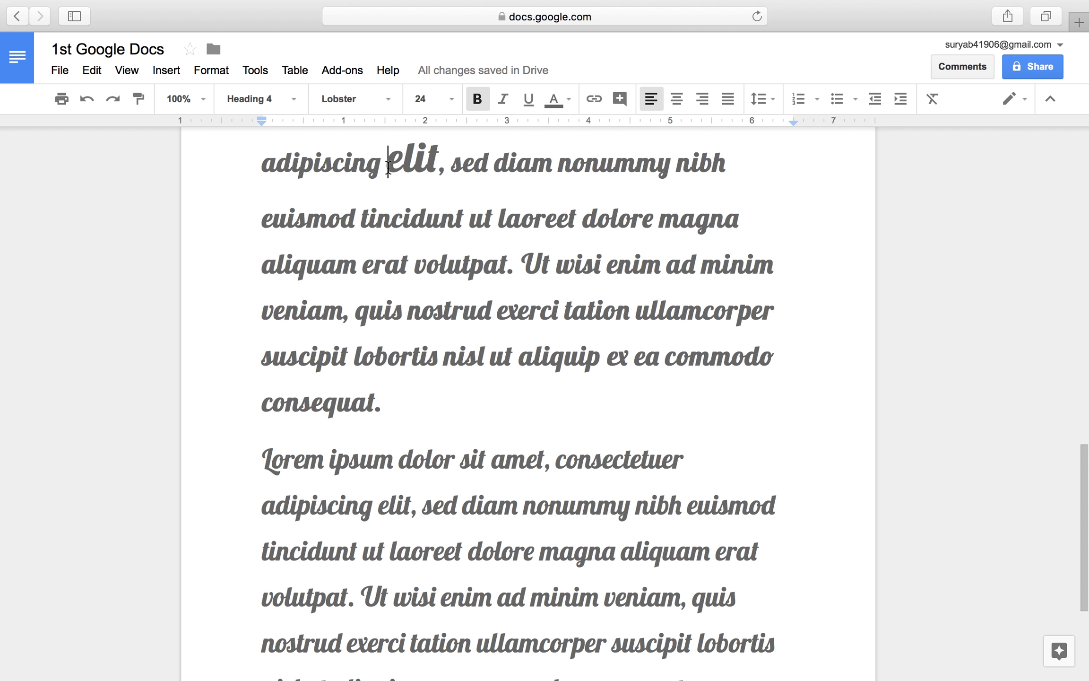
{"action": "left_click", "coordinate": [439, 169]}
Remove bold from the word "sed" after "elit" in the third paragraph and set its font to Amatic SC
{"action": "left_click", "coordinate": [472, 105]}
{"action": "left_click_drag", "start_coordinate": [452, 165], "coordinate": [483, 166]}
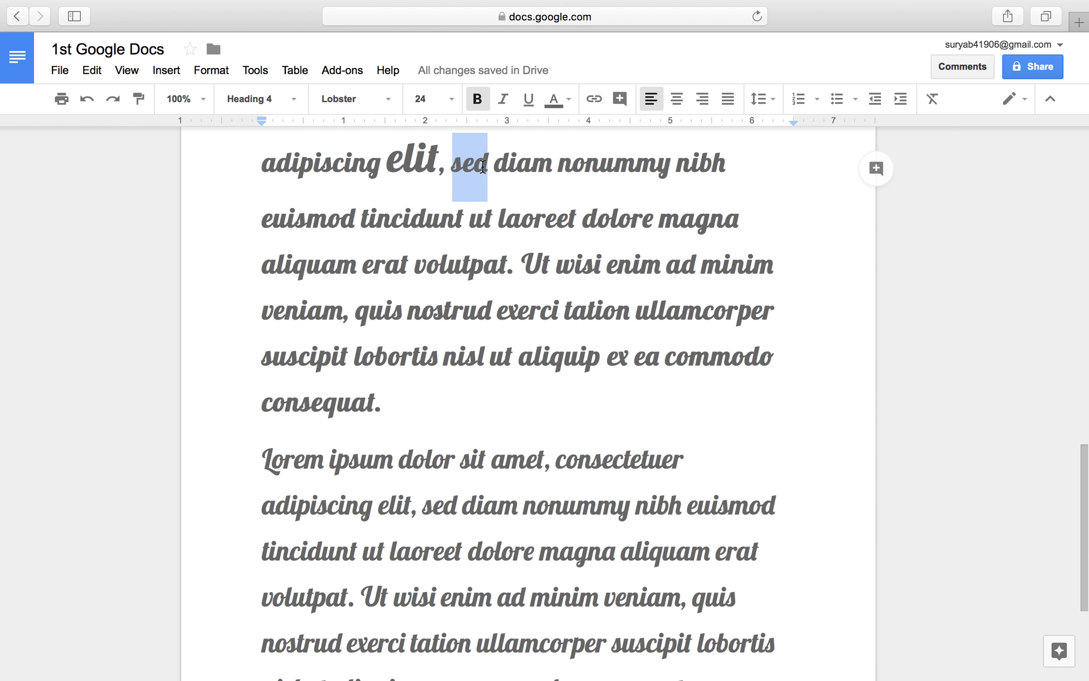
{"action": "left_click", "coordinate": [477, 101]}
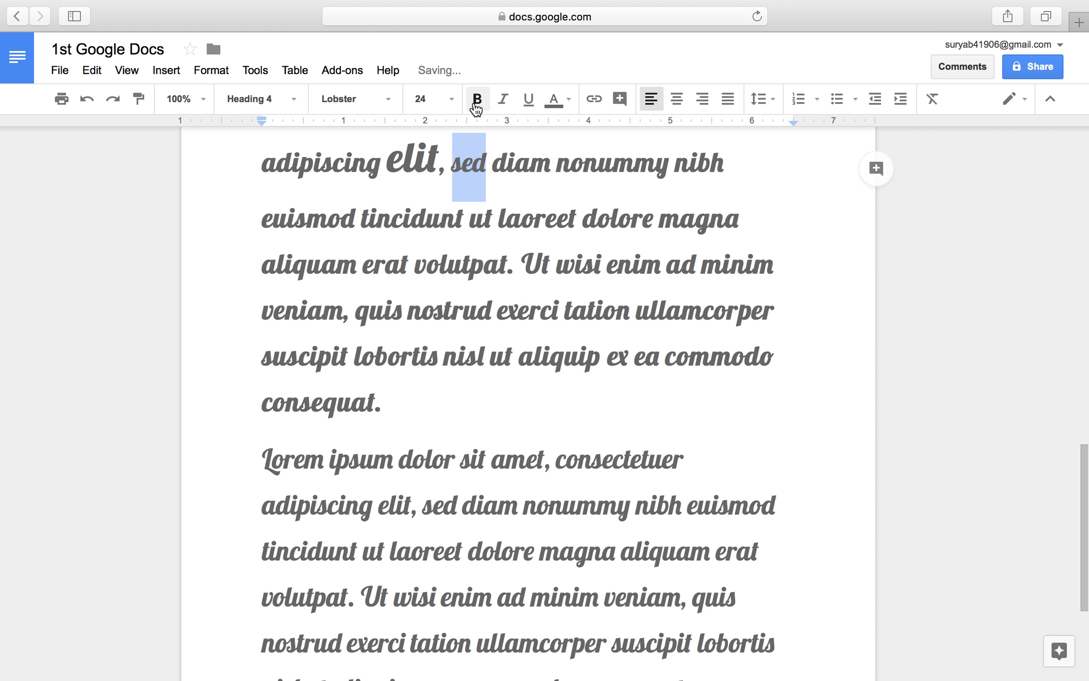
{"action": "left_click", "coordinate": [383, 111]}
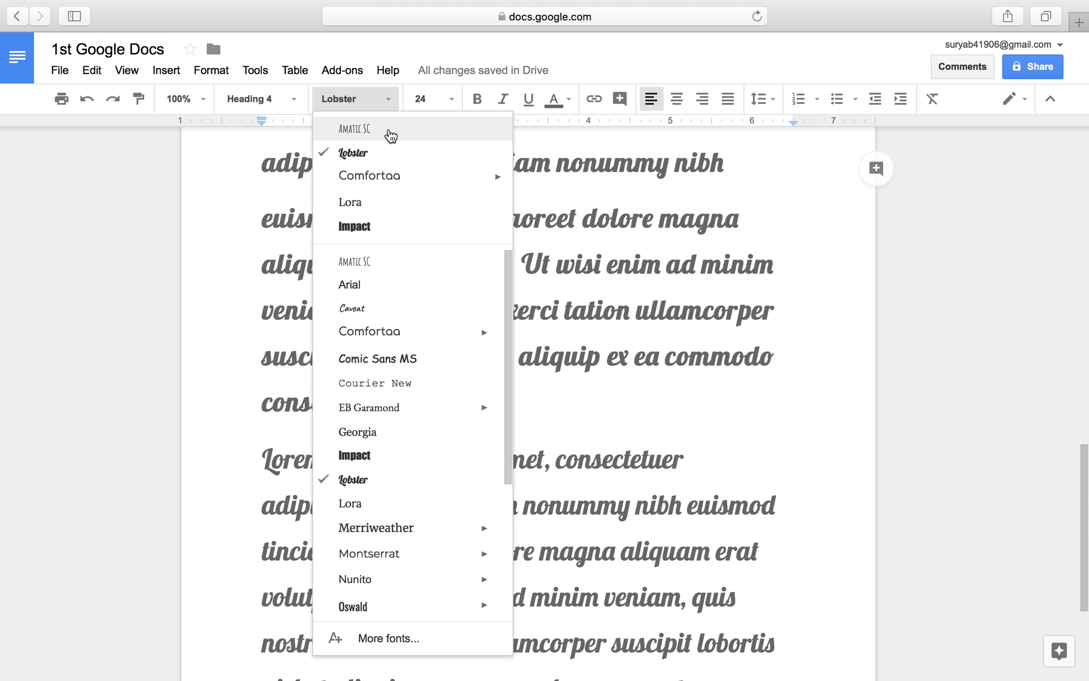
{"action": "left_click", "coordinate": [391, 132]}
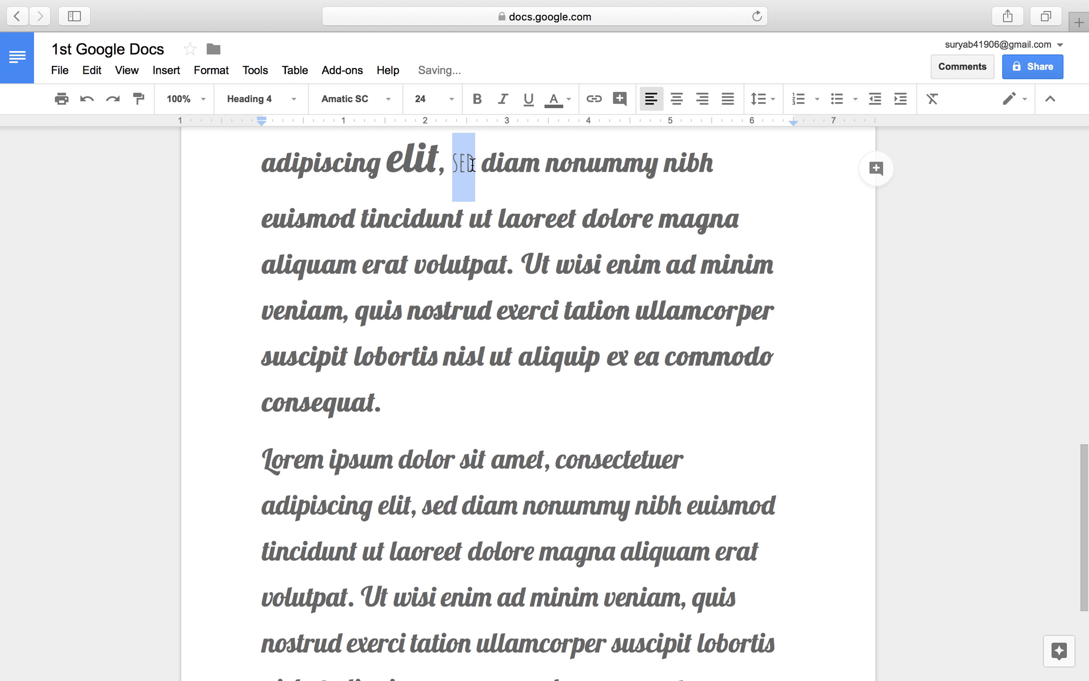
Make the Amatic SC word "sed" bold, italic and underlined
{"action": "left_click", "coordinate": [449, 163]}
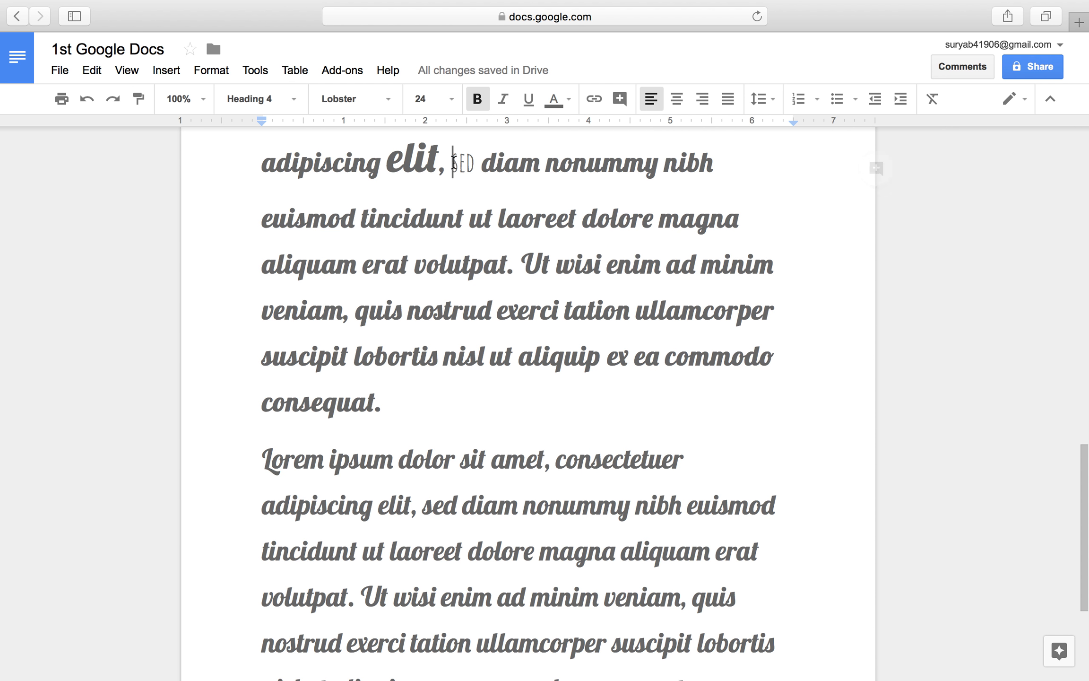
{"action": "key", "text": "shift+Right"}
{"action": "key", "text": "shift+Right"}
{"action": "key", "text": "shift+Right"}
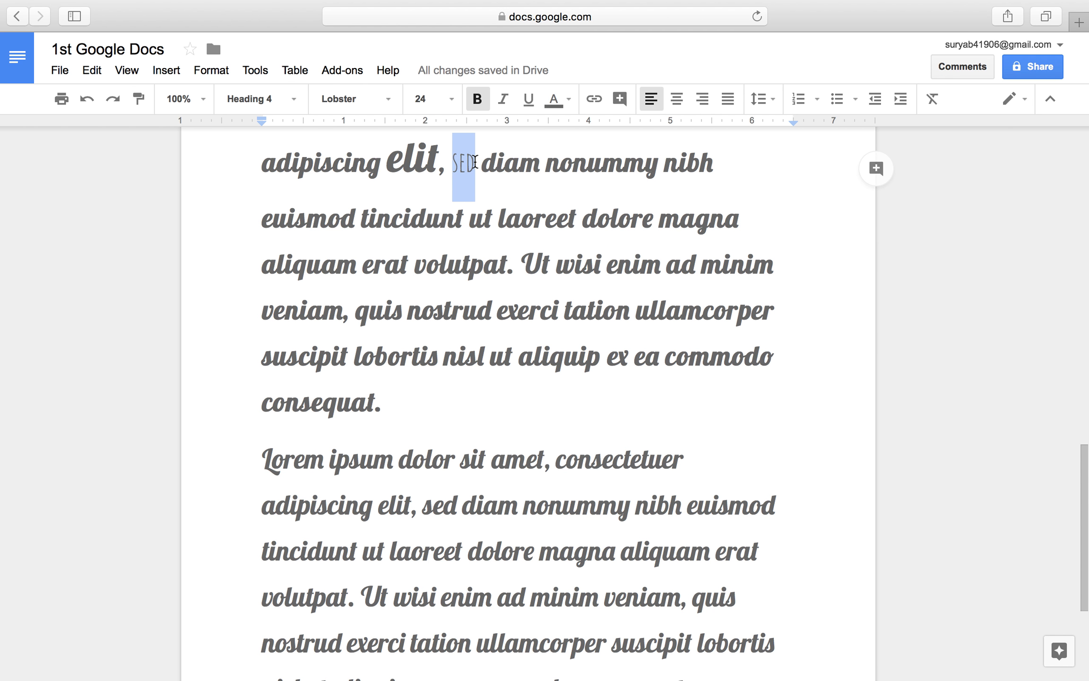
{"action": "left_click", "coordinate": [478, 100]}
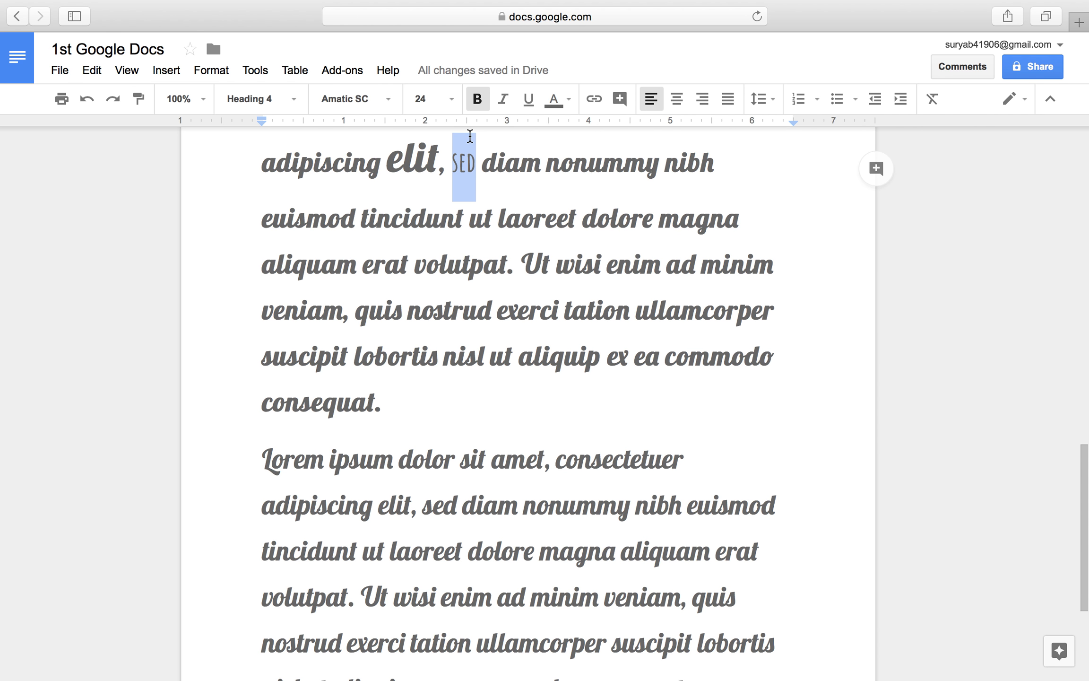
{"action": "left_click", "coordinate": [505, 101]}
{"action": "left_click", "coordinate": [536, 102]}
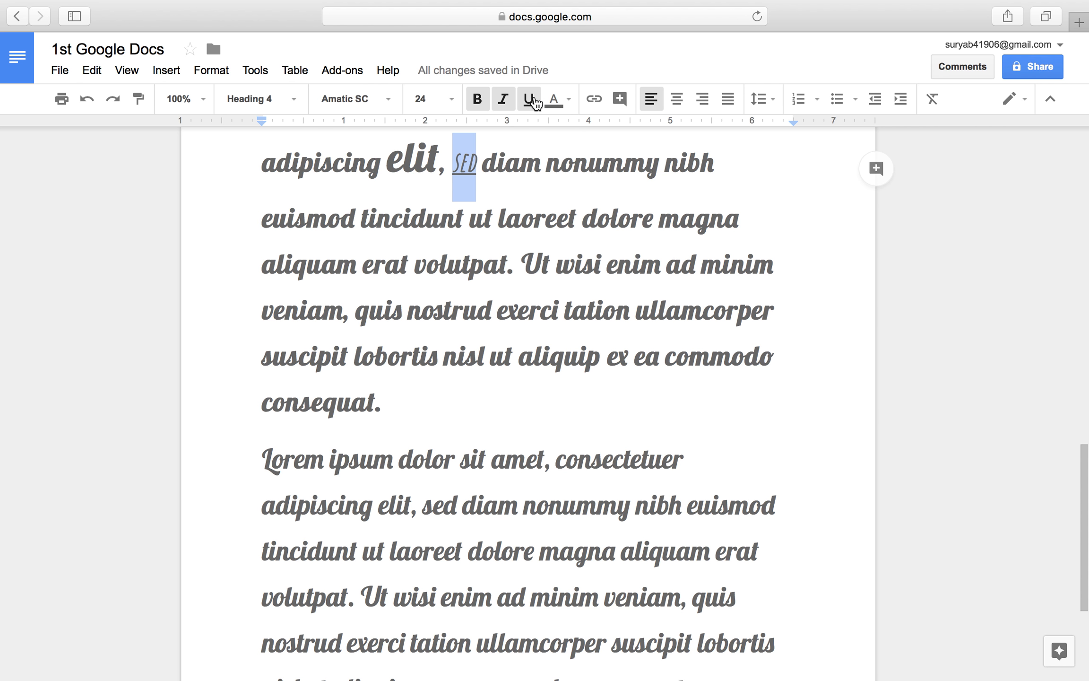
Give the underlined word "sed" the custom light blue text colour #5cb5d0
{"action": "left_click", "coordinate": [564, 101]}
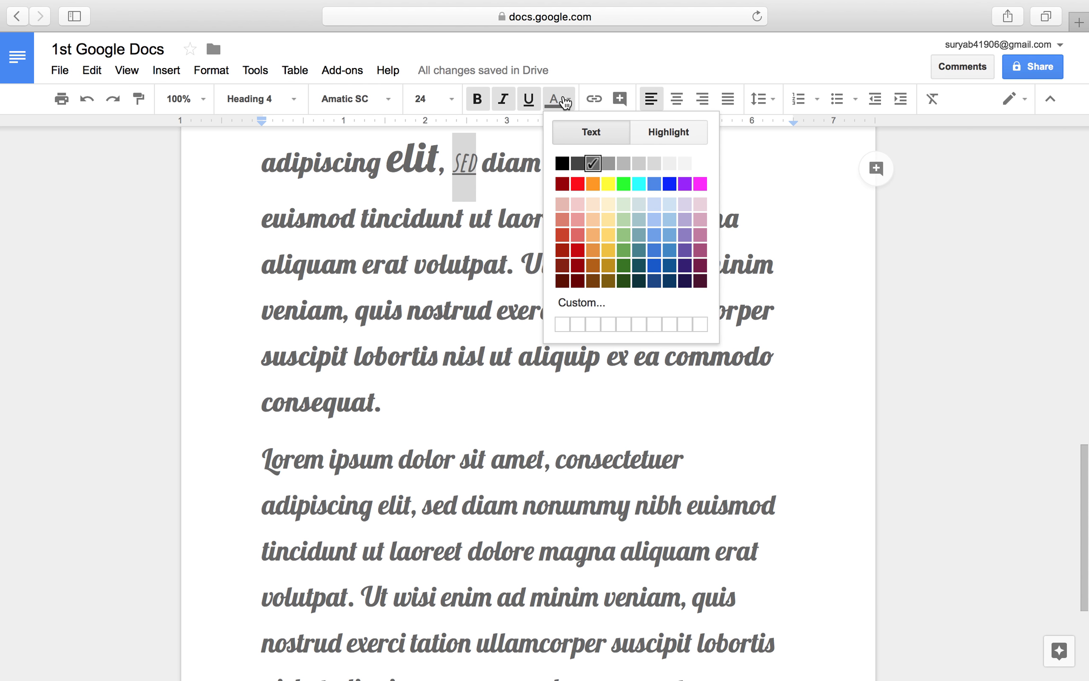
{"action": "left_click", "coordinate": [617, 308]}
{"action": "left_click_drag", "start_coordinate": [531, 340], "coordinate": [590, 343]}
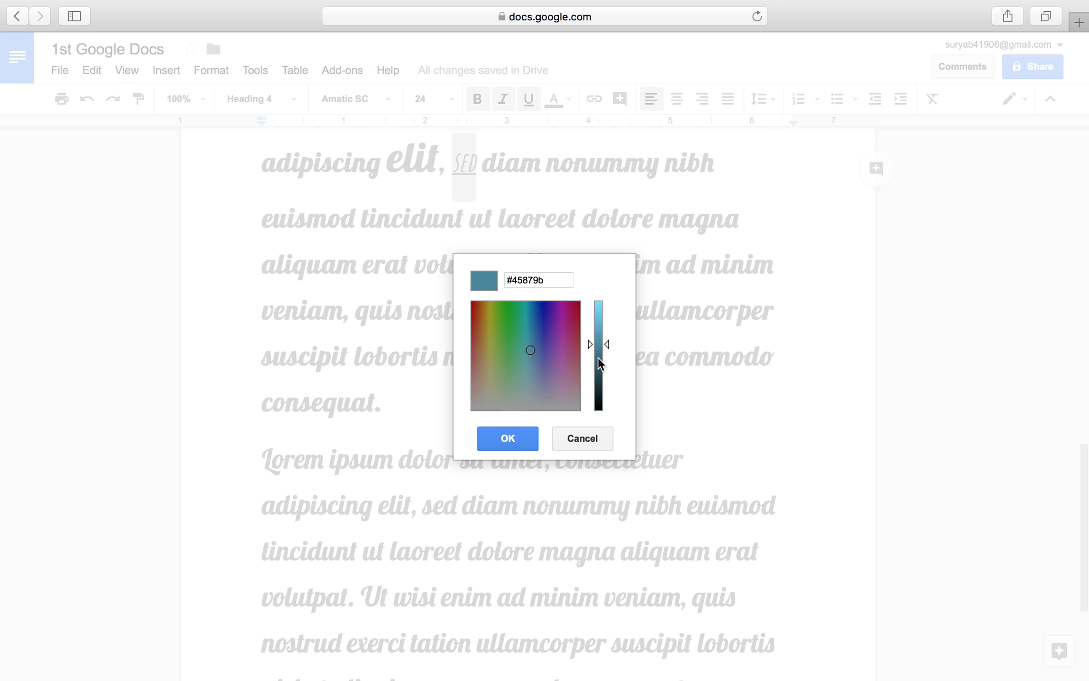
{"action": "left_click_drag", "start_coordinate": [590, 345], "coordinate": [590, 325]}
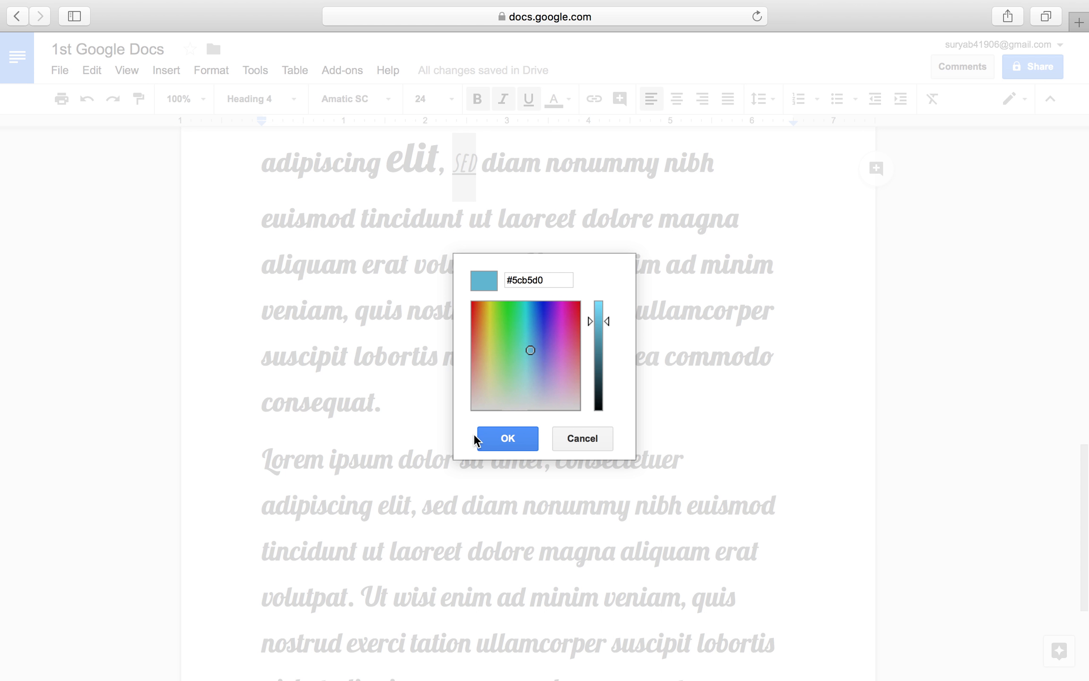
{"action": "left_click", "coordinate": [503, 439]}
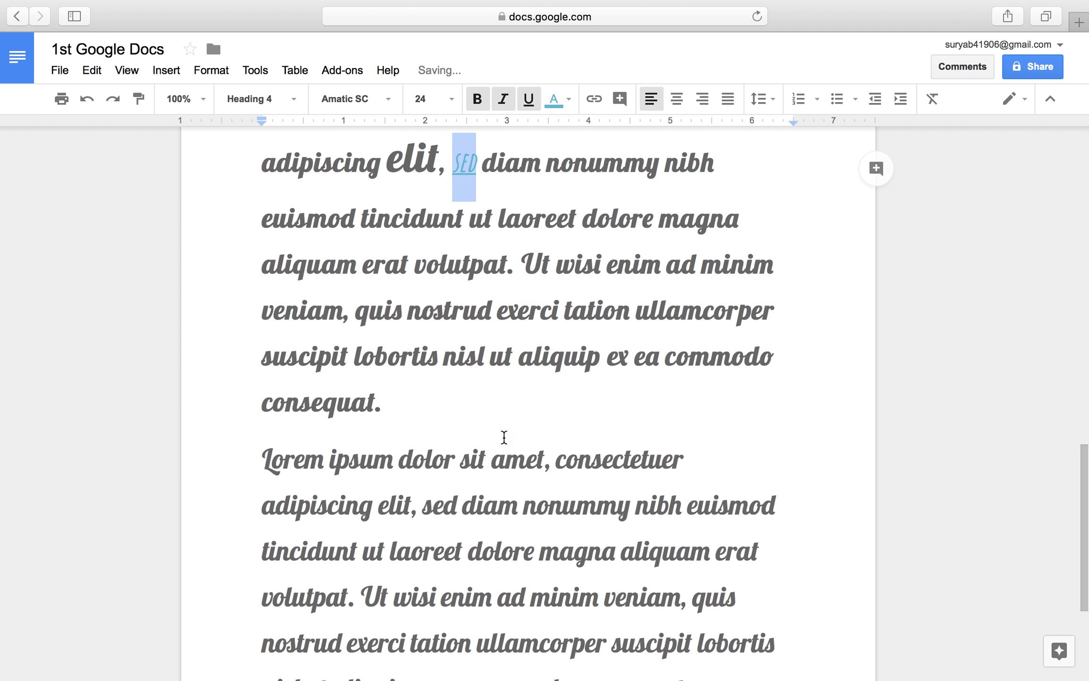
{"action": "left_click", "coordinate": [467, 163]}
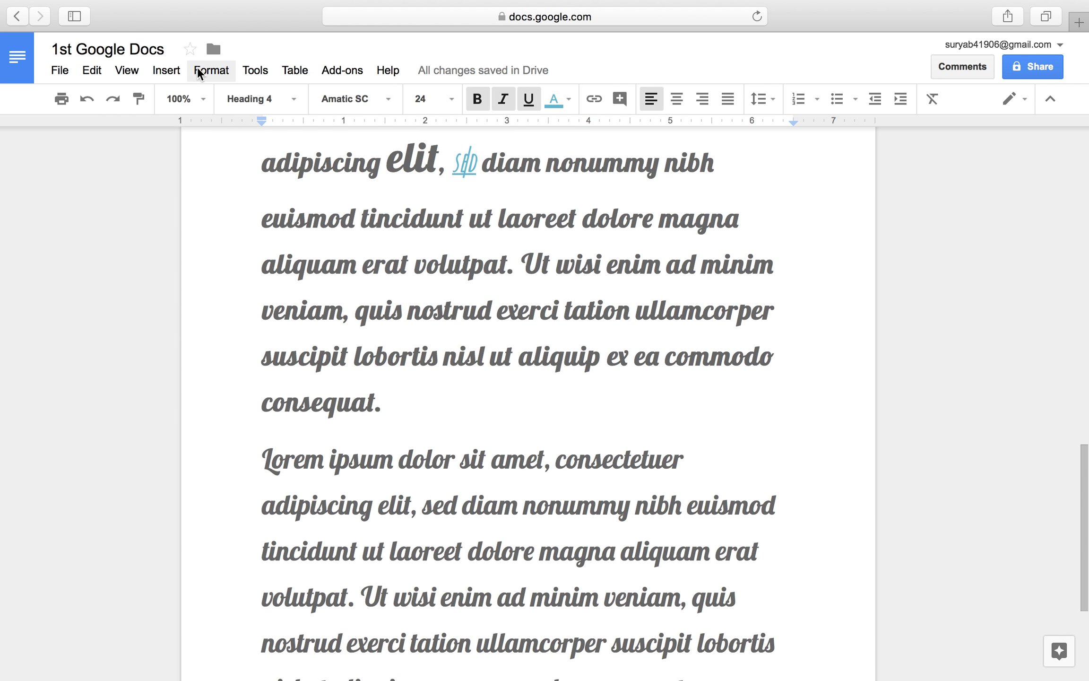
Apply strikethrough to the blue word "sed" in the third paragraph
{"action": "left_click", "coordinate": [212, 73]}
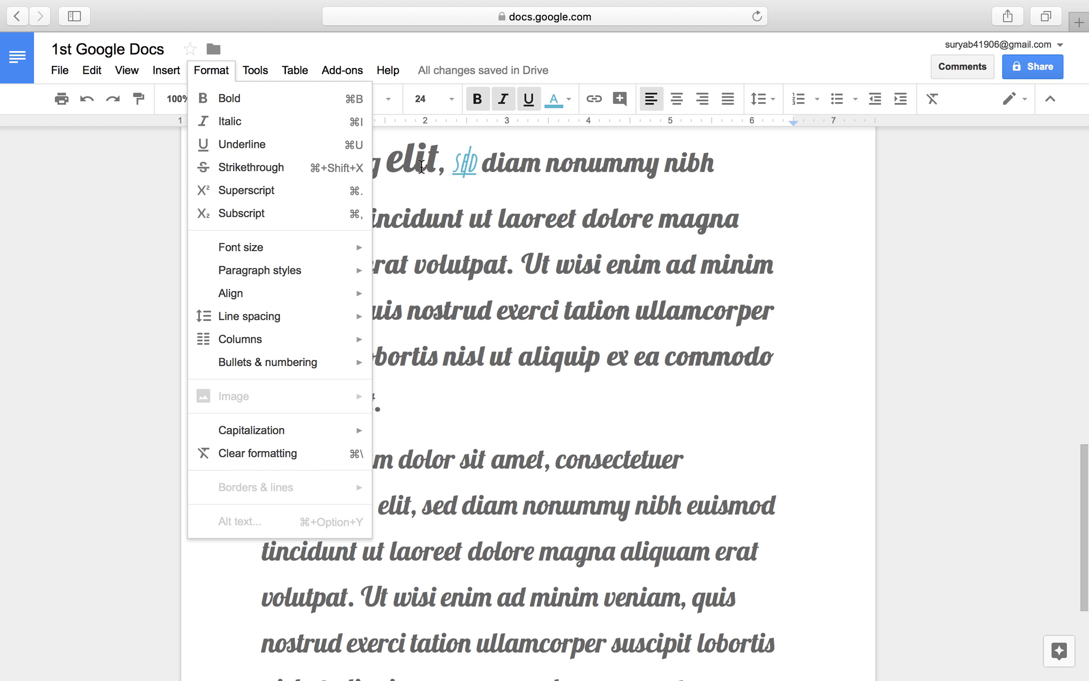
{"action": "left_click", "coordinate": [453, 178]}
{"action": "left_click_drag", "start_coordinate": [452, 174], "coordinate": [476, 172]}
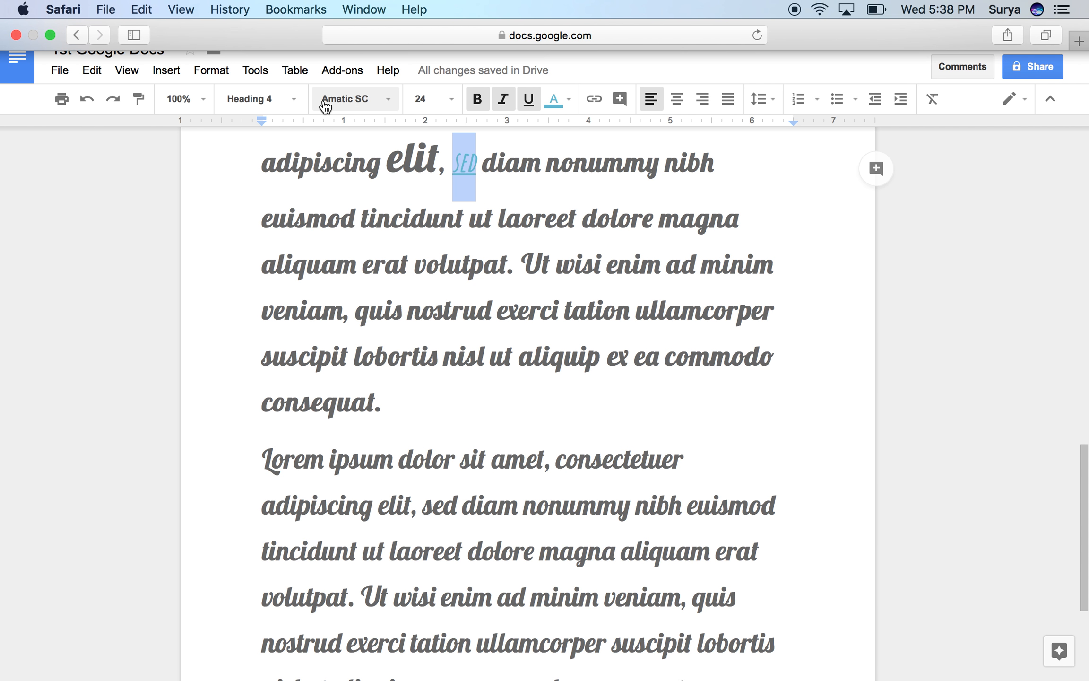
{"action": "left_click", "coordinate": [211, 70]}
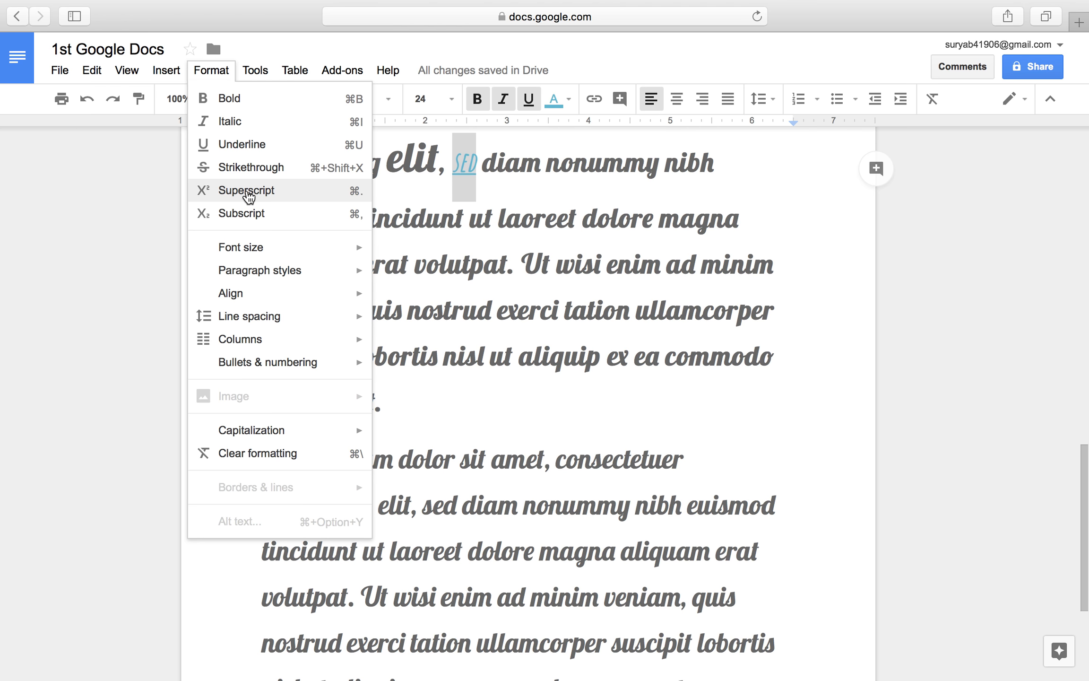
{"action": "left_click", "coordinate": [249, 168]}
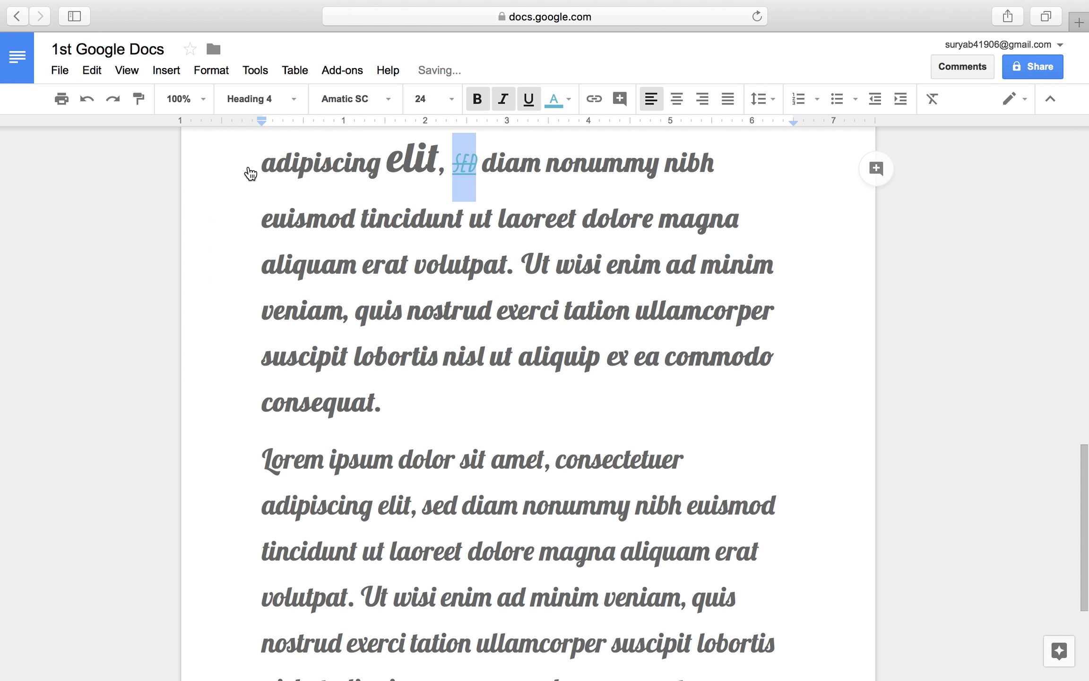
{"action": "left_click", "coordinate": [482, 171]}
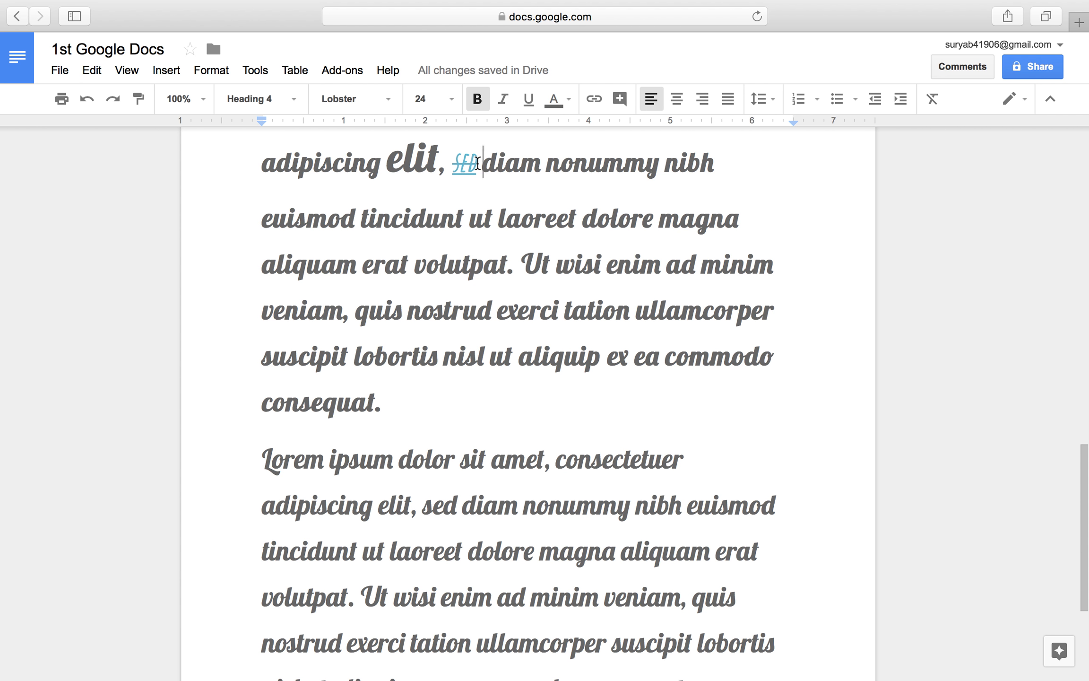
Add a space and the letter "s" directly after the struck-through word "sed", and delete the added letter
{"action": "left_click", "coordinate": [477, 163]}
{"action": "left_click_drag", "start_coordinate": [477, 163], "coordinate": [453, 165]}
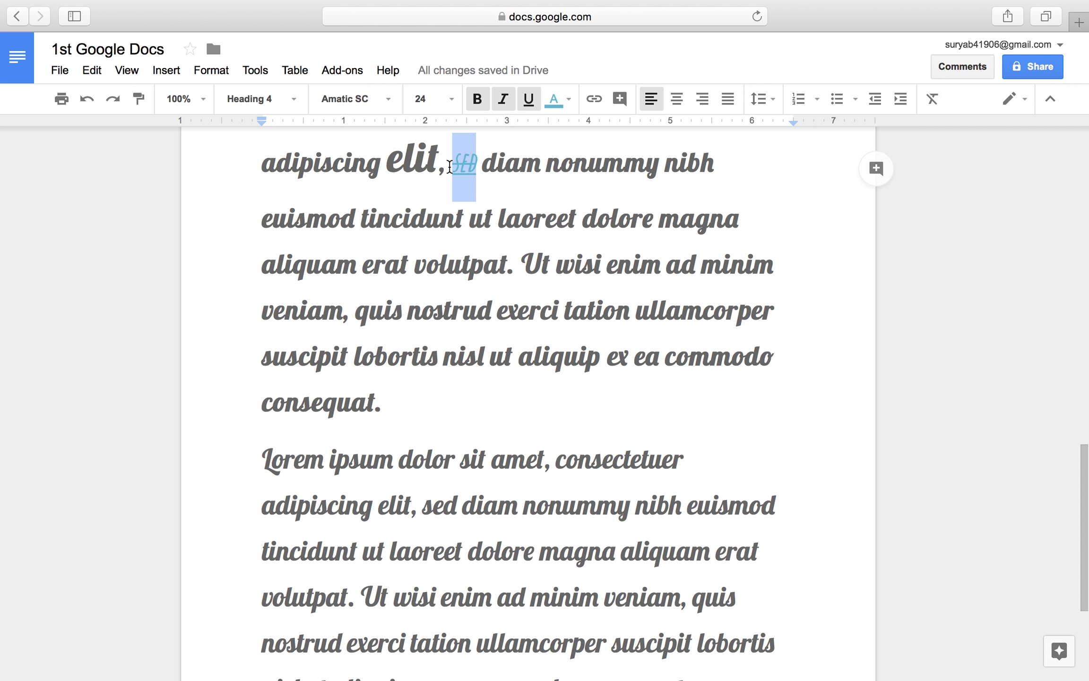
{"action": "left_click", "coordinate": [474, 157]}
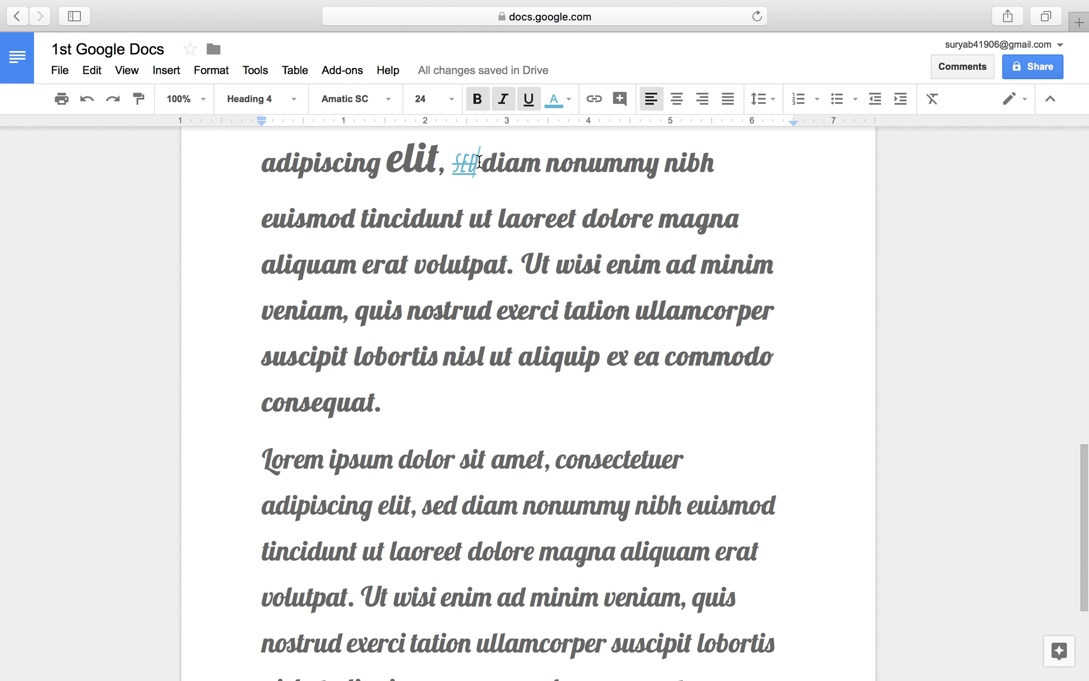
{"action": "left_click_drag", "start_coordinate": [475, 163], "coordinate": [453, 173]}
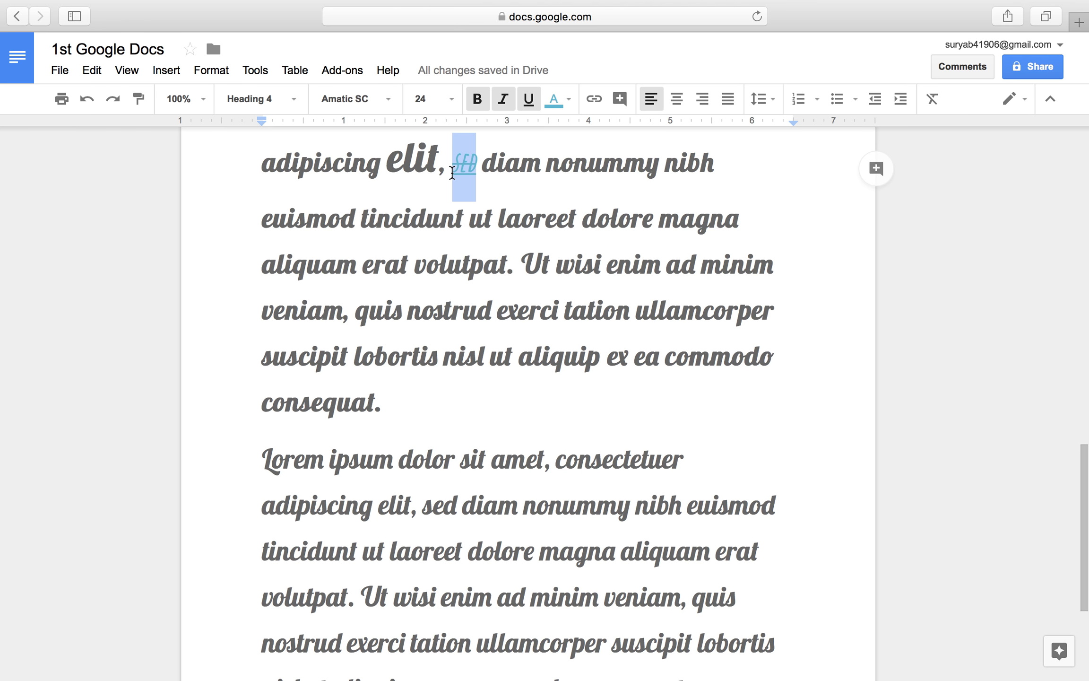
{"action": "left_click", "coordinate": [454, 172]}
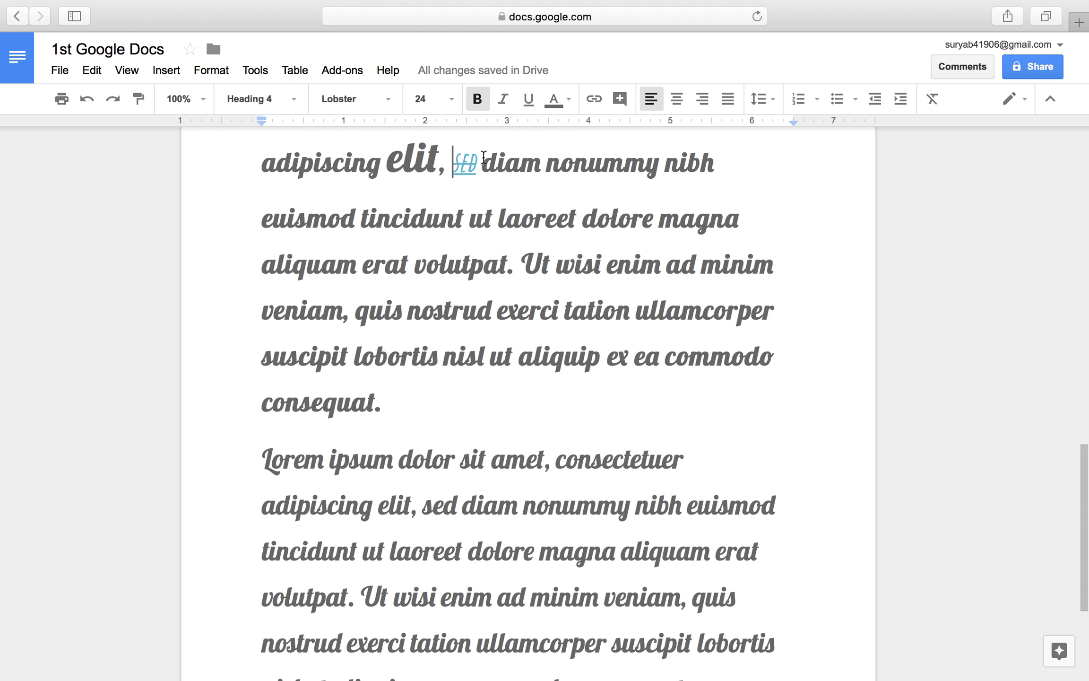
{"action": "left_click", "coordinate": [477, 165]}
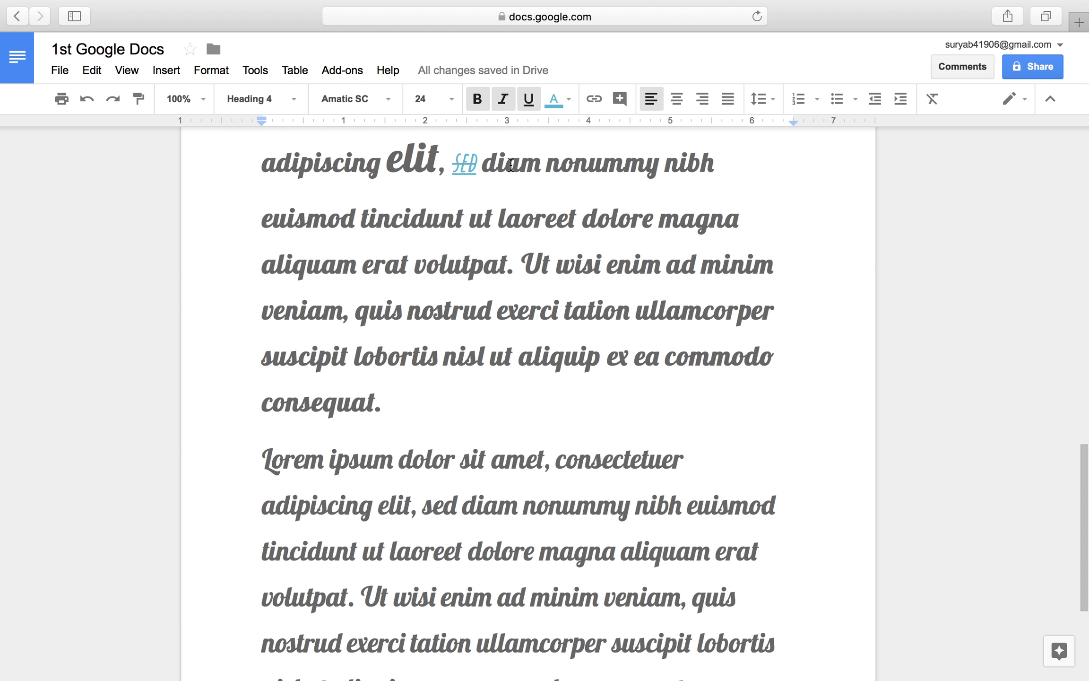
{"action": "type", "text": "s"}
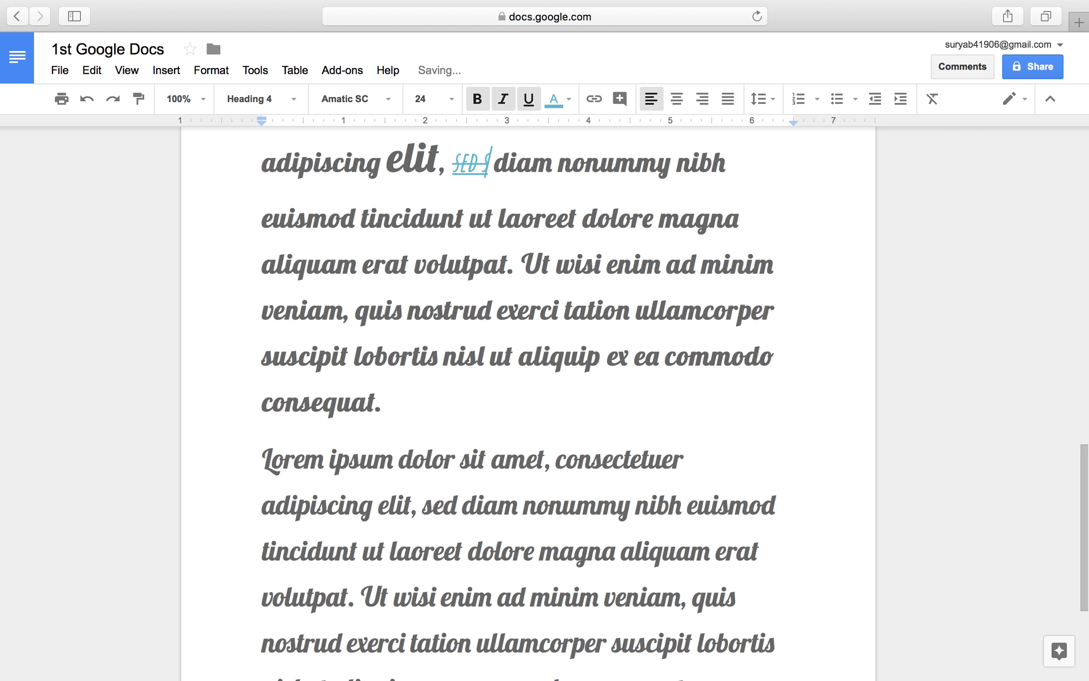
{"action": "key", "text": "BackSpace"}
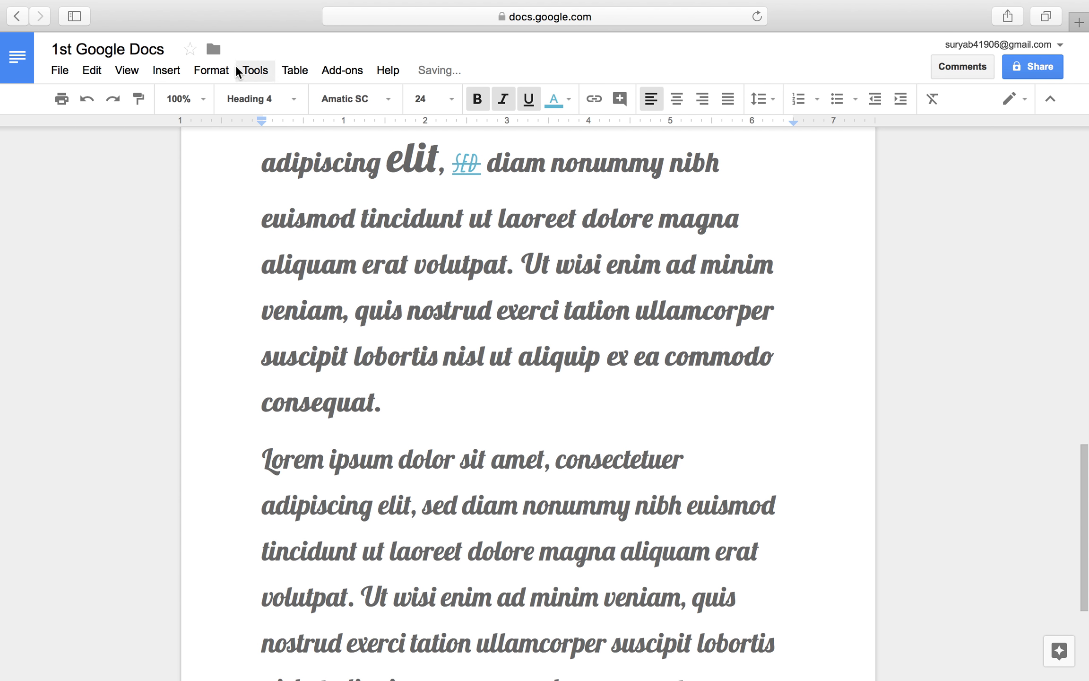
Apply superscript to the struck-through blue word "sed" after "elit,"
{"action": "left_click", "coordinate": [211, 71]}
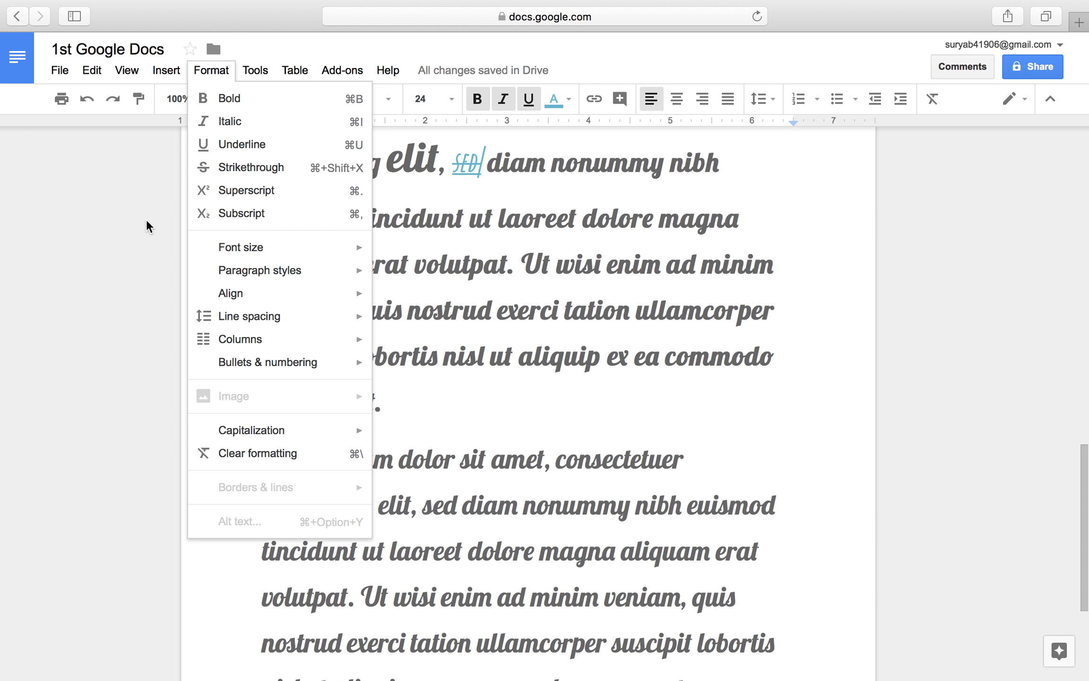
{"action": "left_click", "coordinate": [122, 226]}
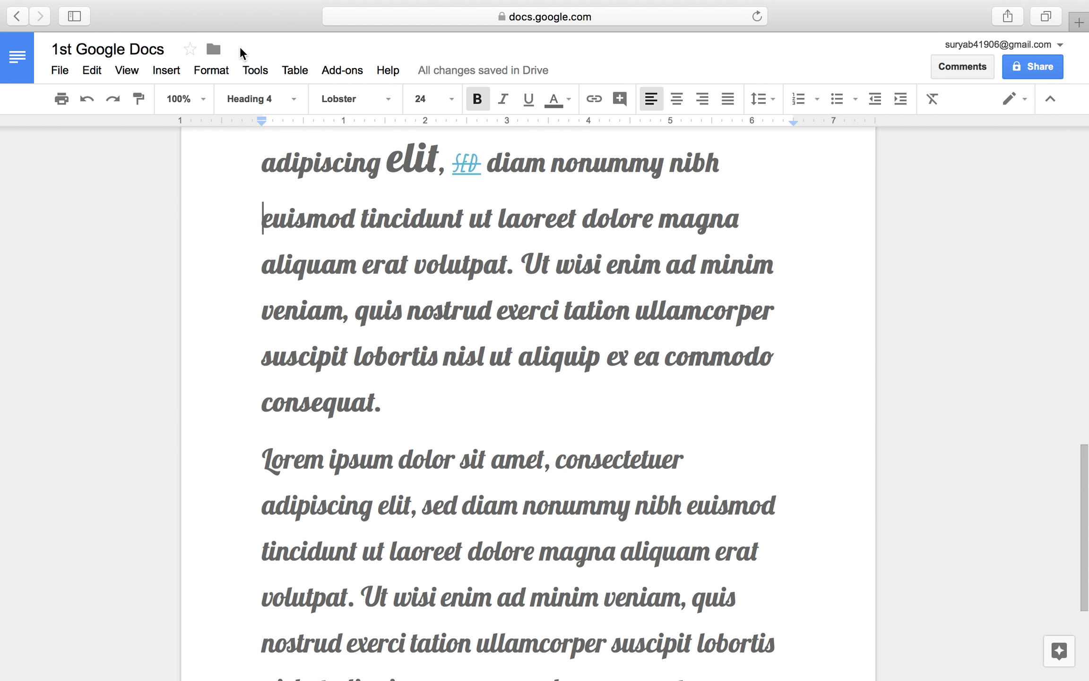
{"action": "left_click_drag", "start_coordinate": [452, 168], "coordinate": [484, 168]}
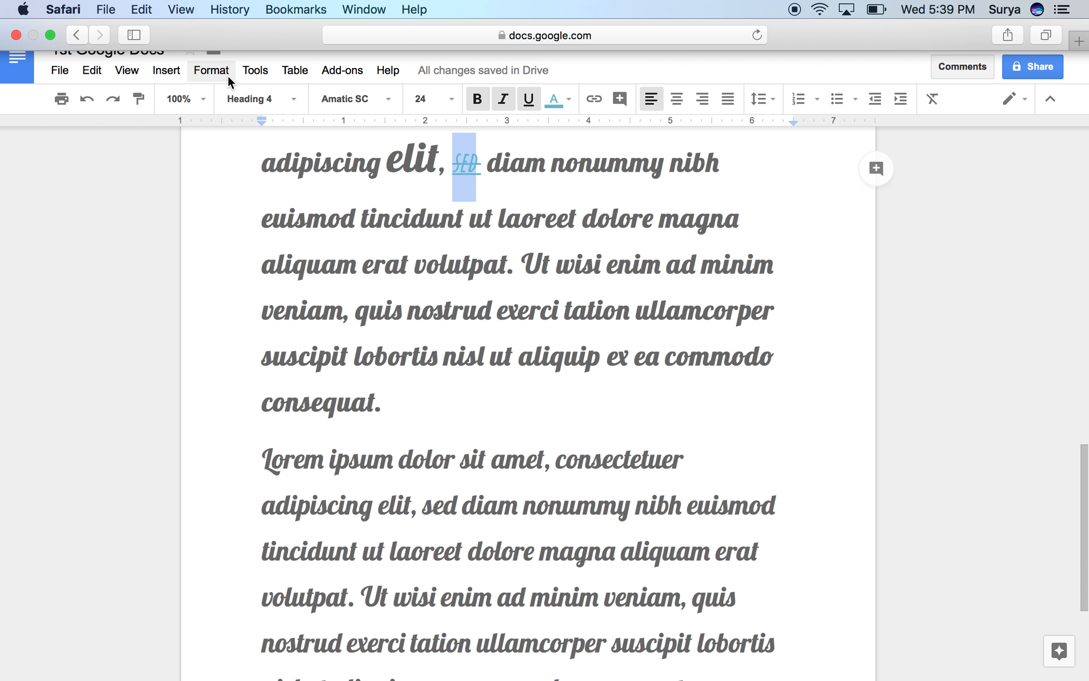
{"action": "left_click", "coordinate": [227, 74]}
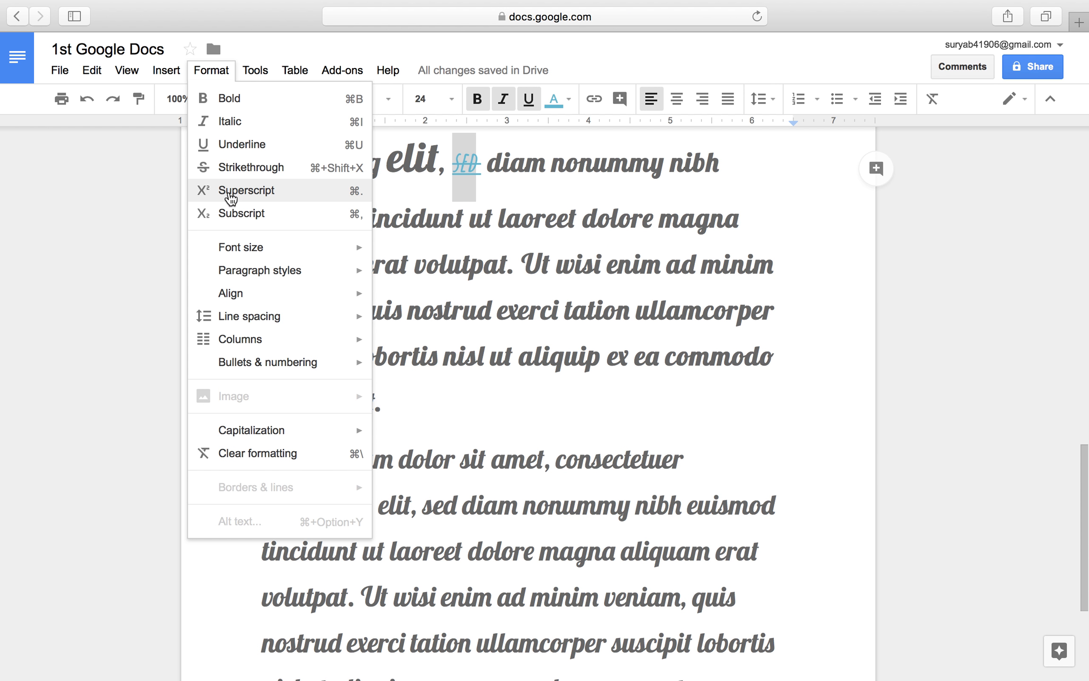
{"action": "left_click", "coordinate": [337, 198]}
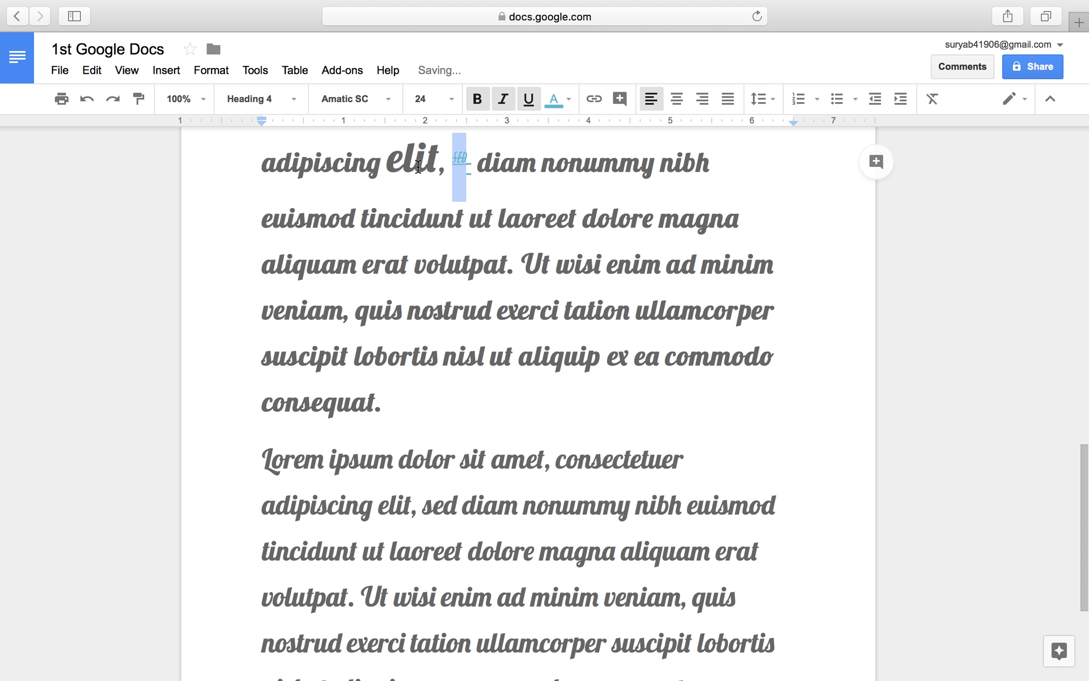
Delete the superscript word "sed" between "elit," and "diam"
{"action": "left_click", "coordinate": [467, 164]}
{"action": "key", "text": "BackSpace"}
{"action": "key", "text": "BackSpace"}
{"action": "key", "text": "BackSpace"}
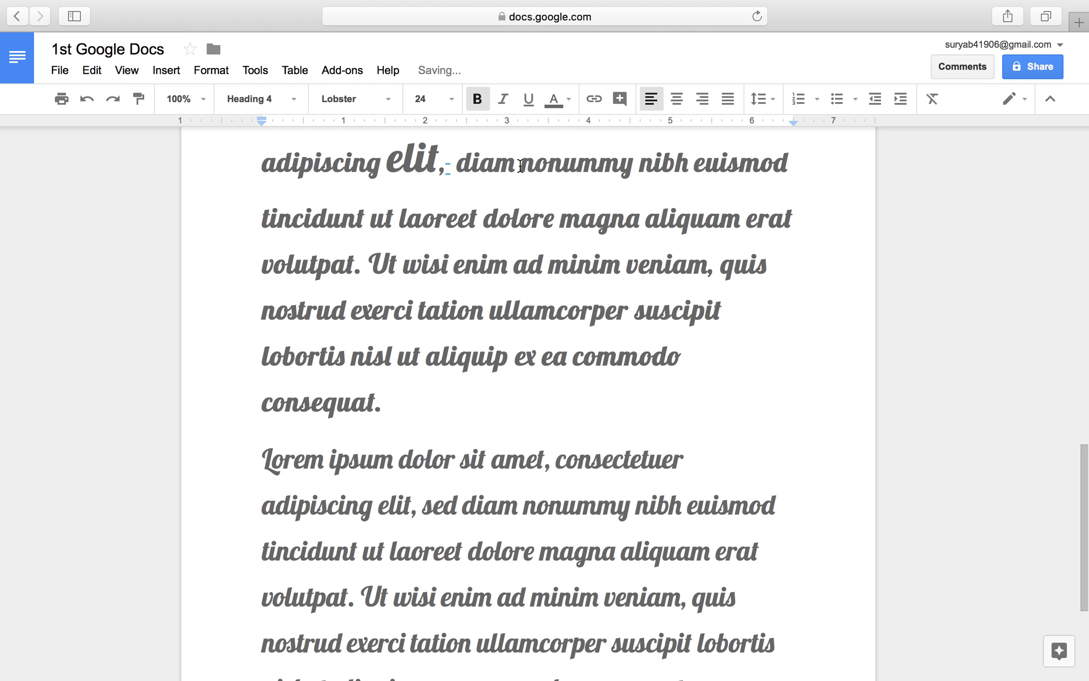
Turn on superscript directly after "elit,", enter the sample text "vdfgjhs" and delete it
{"action": "left_click", "coordinate": [198, 70]}
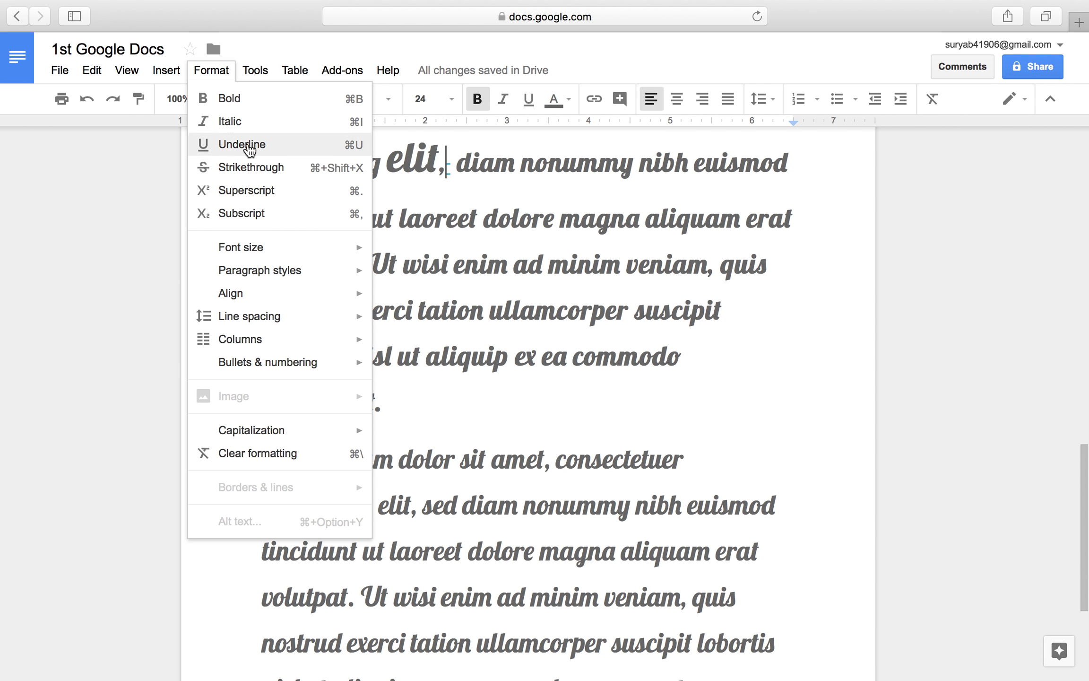
{"action": "left_click", "coordinate": [243, 190]}
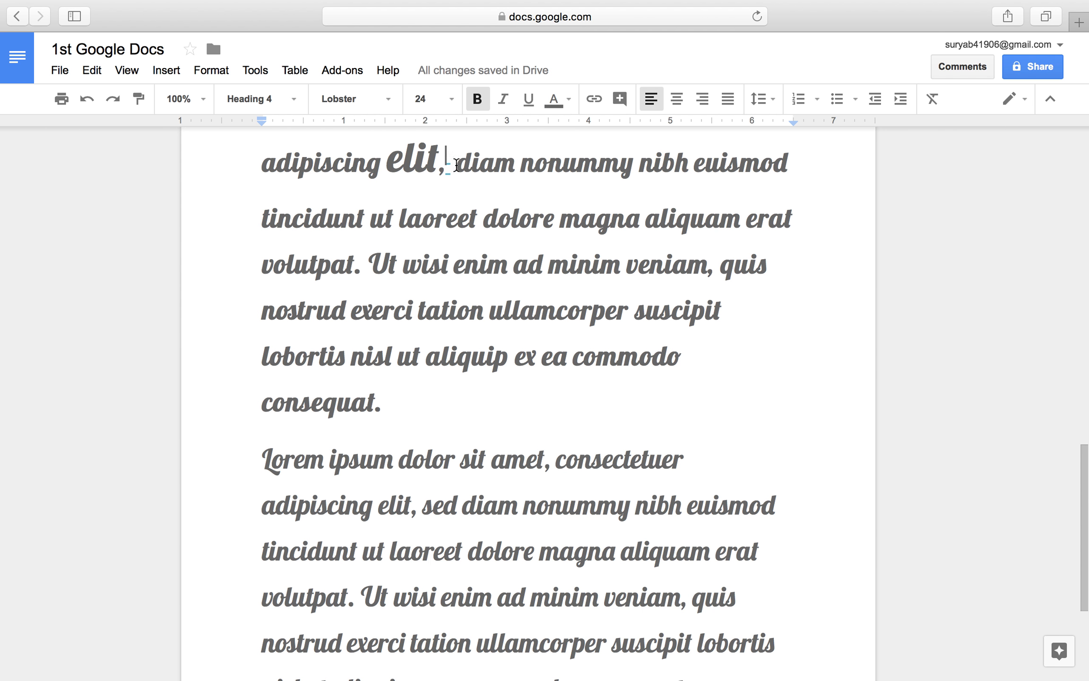
{"action": "type", "text": "vdfgjhs"}
{"action": "key", "text": "BackSpace"}
{"action": "key", "text": "BackSpace"}
{"action": "key", "text": "BackSpace"}
{"action": "key", "text": "BackSpace"}
{"action": "key", "text": "BackSpace"}
{"action": "key", "text": "BackSpace"}
{"action": "key", "text": "BackSpace"}
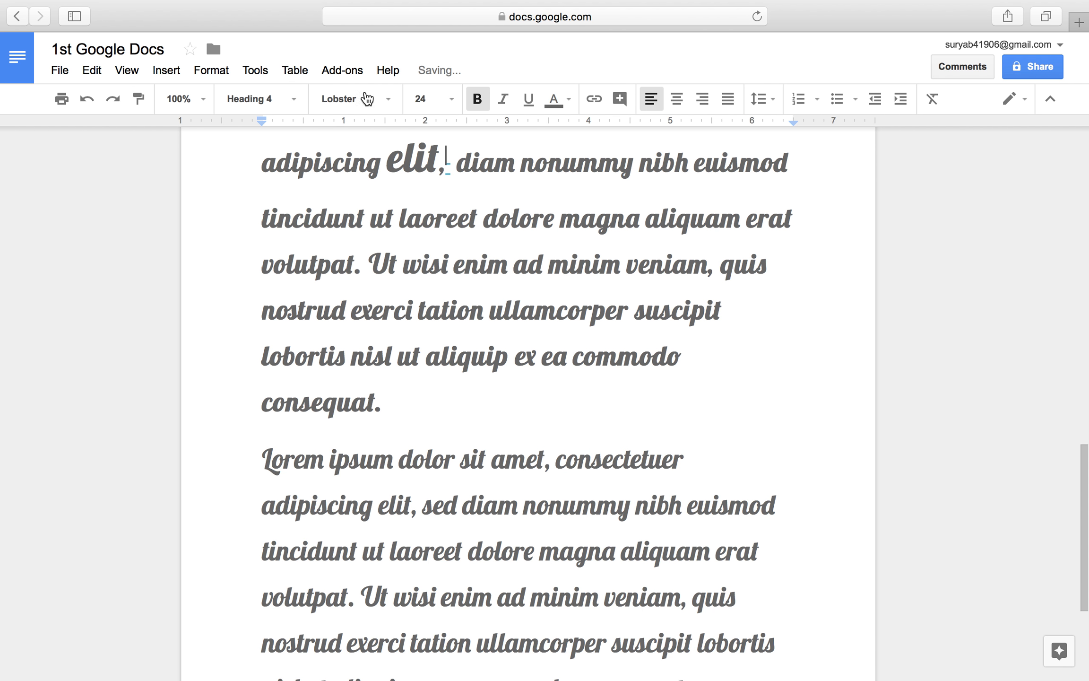
Turn superscript off and insert the number 233 directly after "elit,"
{"action": "left_click", "coordinate": [206, 71]}
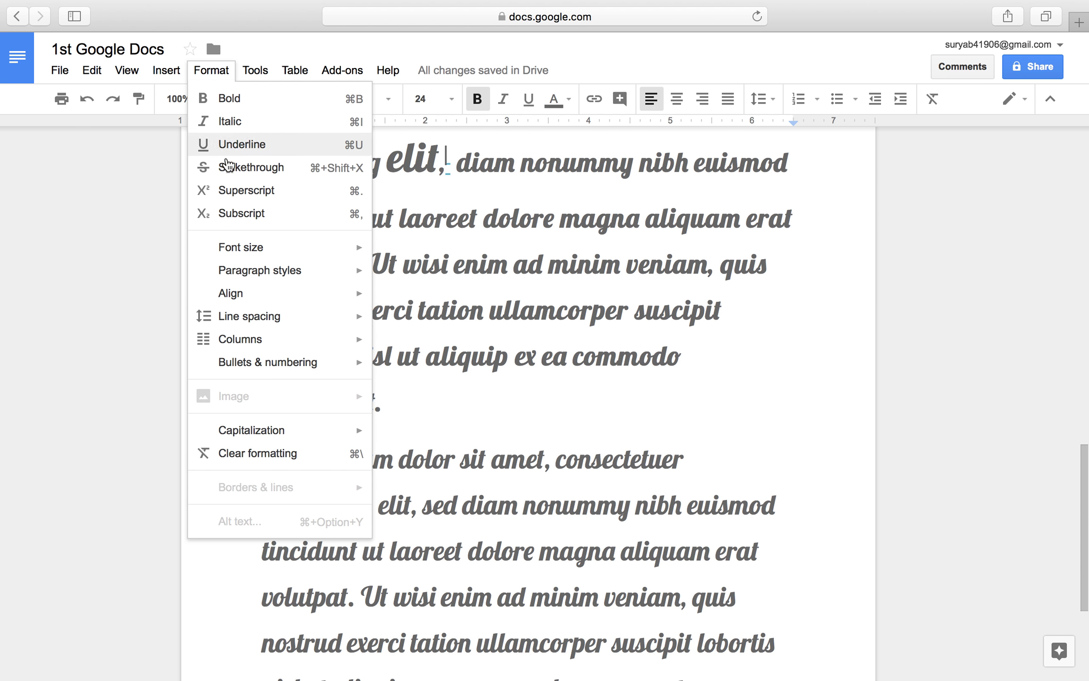
{"action": "left_click", "coordinate": [243, 190]}
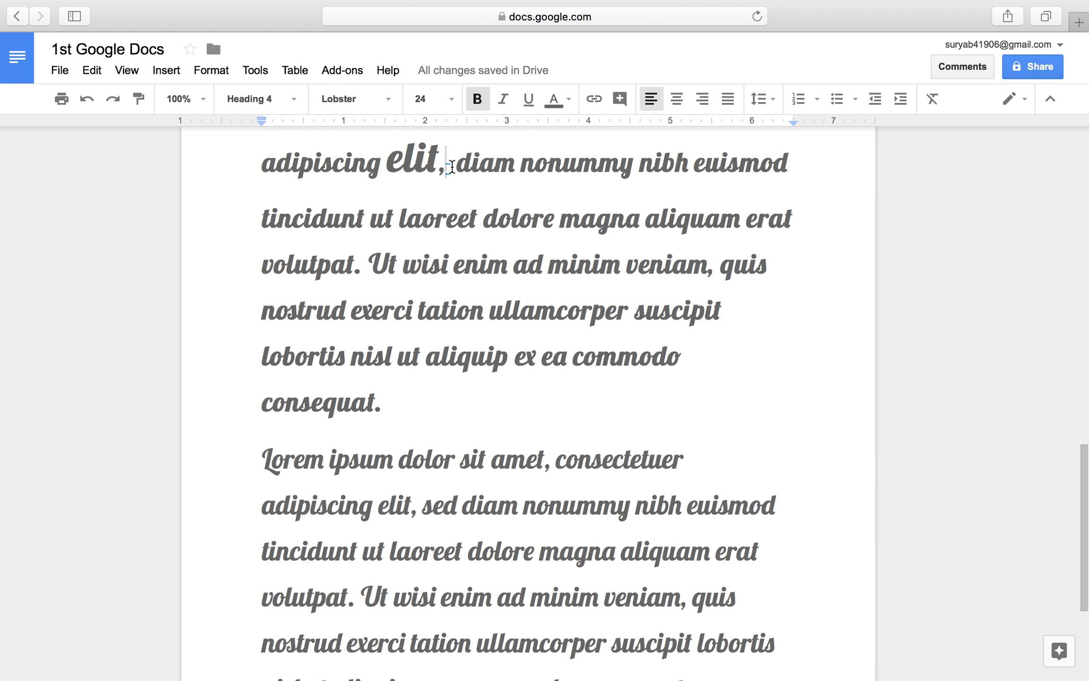
{"action": "type", "text": "23"}
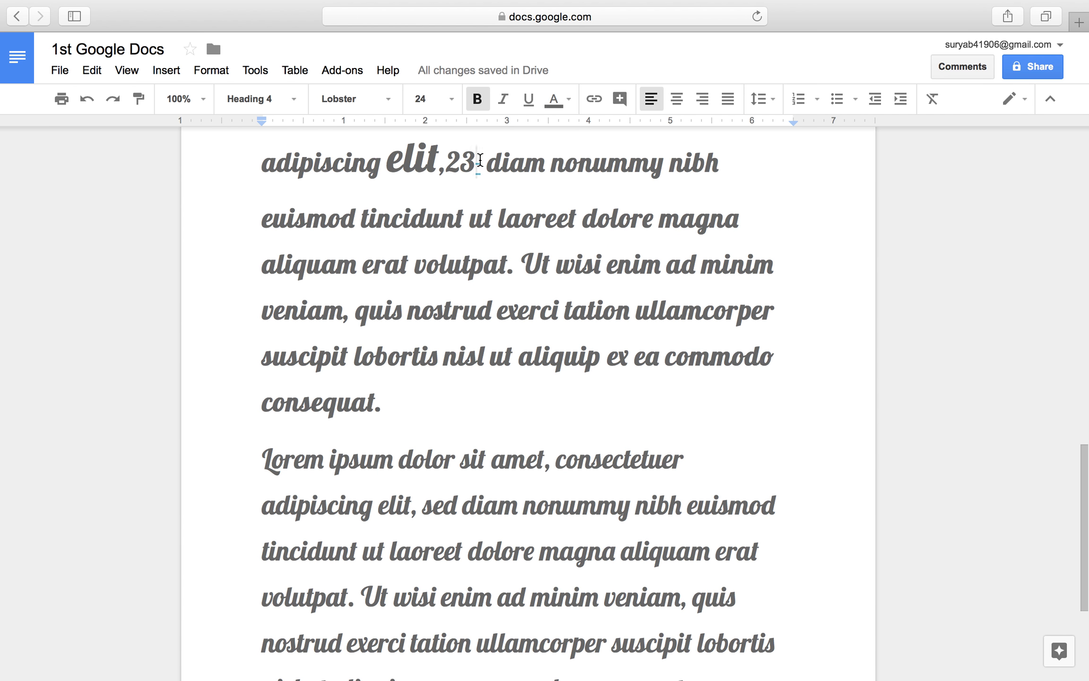
{"action": "type", "text": "3"}
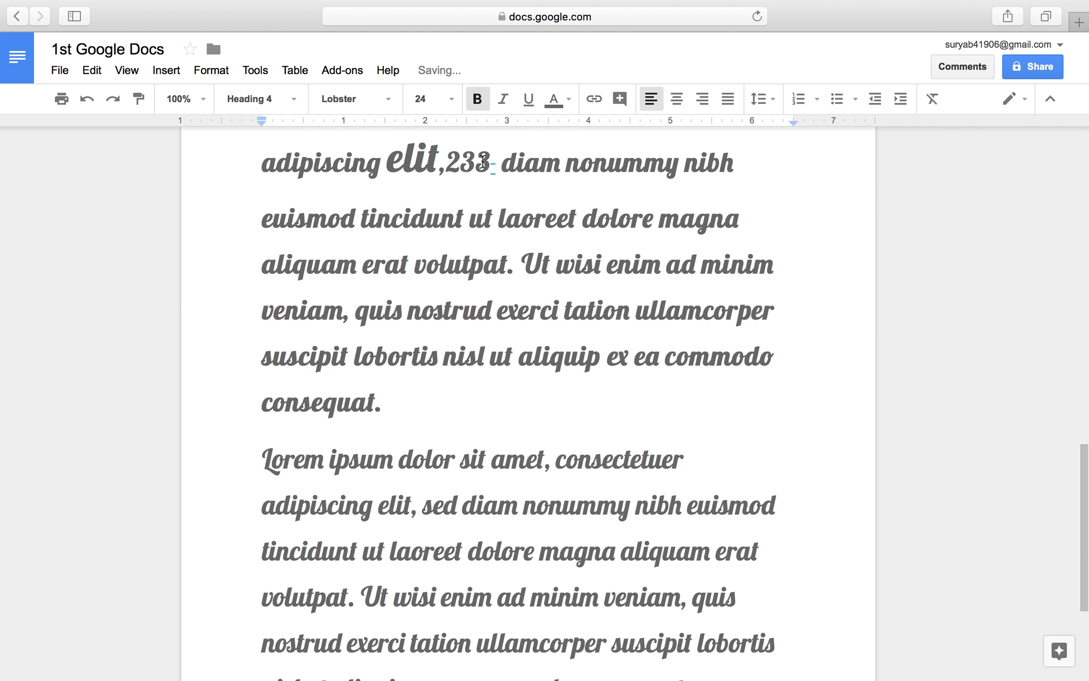
Make the last 3 of the number 233 superscript
{"action": "left_click_drag", "start_coordinate": [483, 161], "coordinate": [470, 164]}
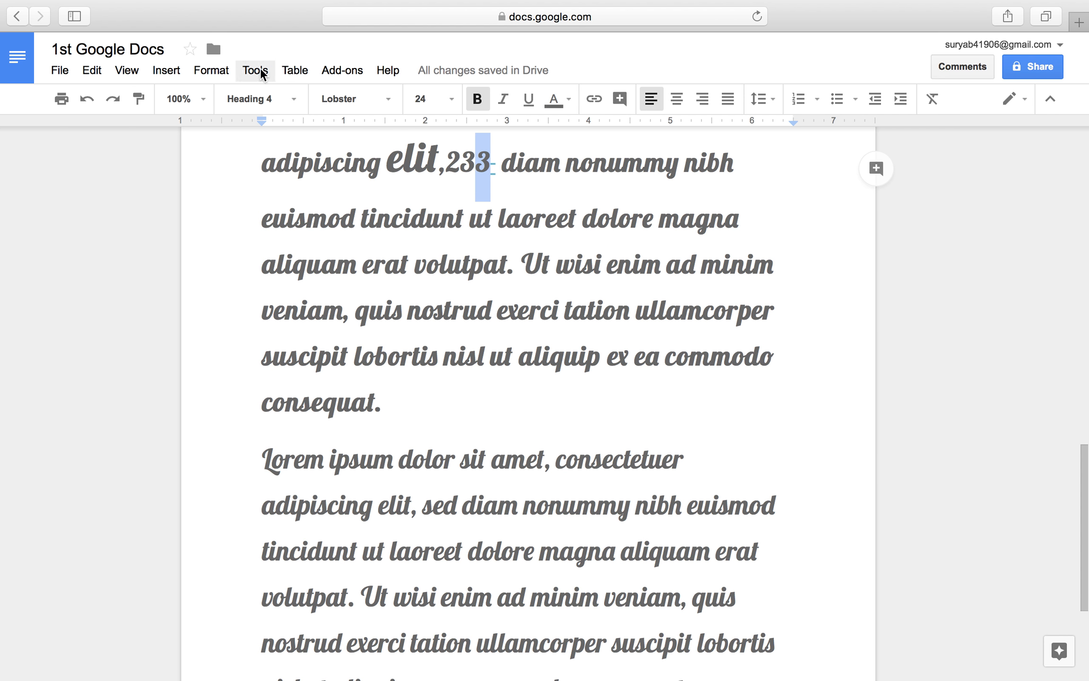
{"action": "left_click", "coordinate": [201, 70]}
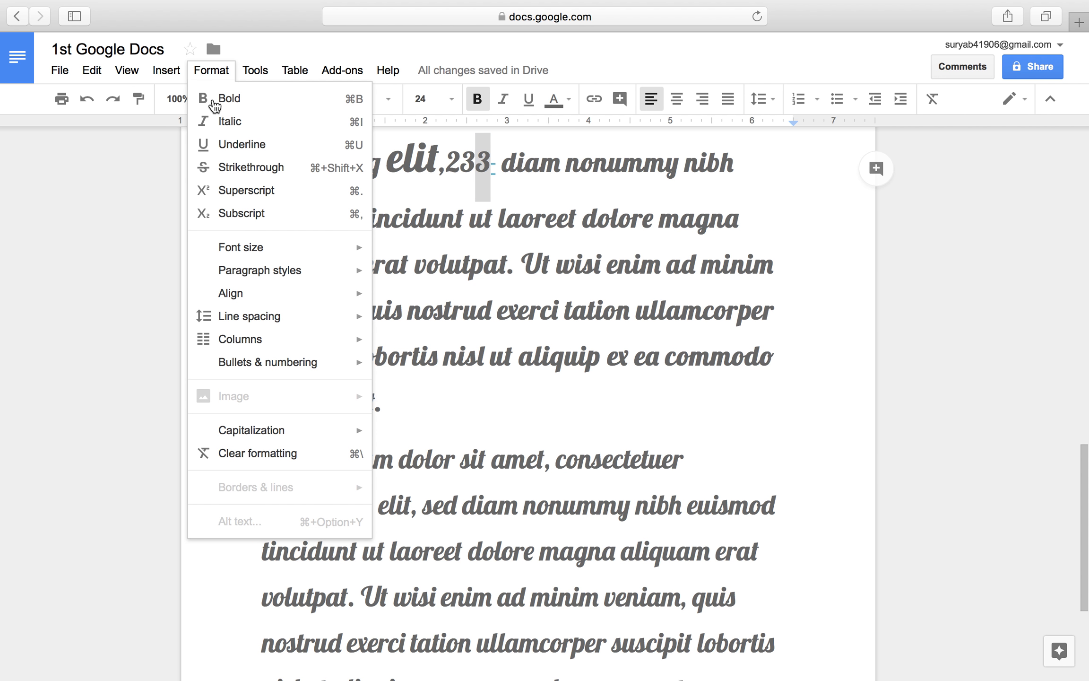
{"action": "left_click", "coordinate": [246, 192]}
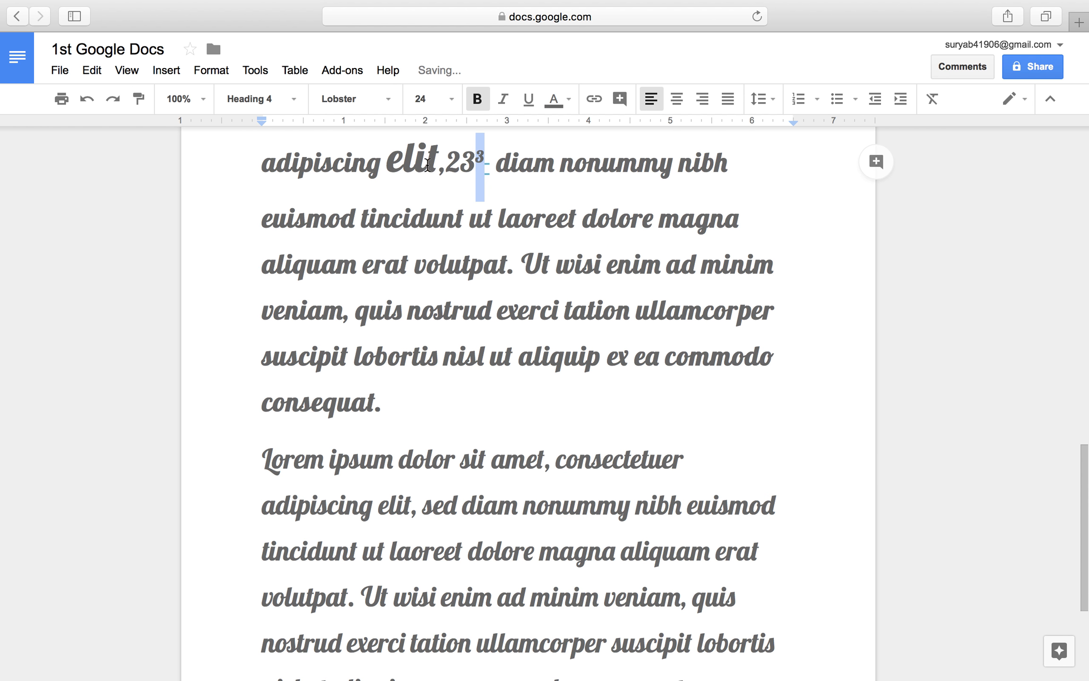
{"action": "left_click", "coordinate": [475, 157]}
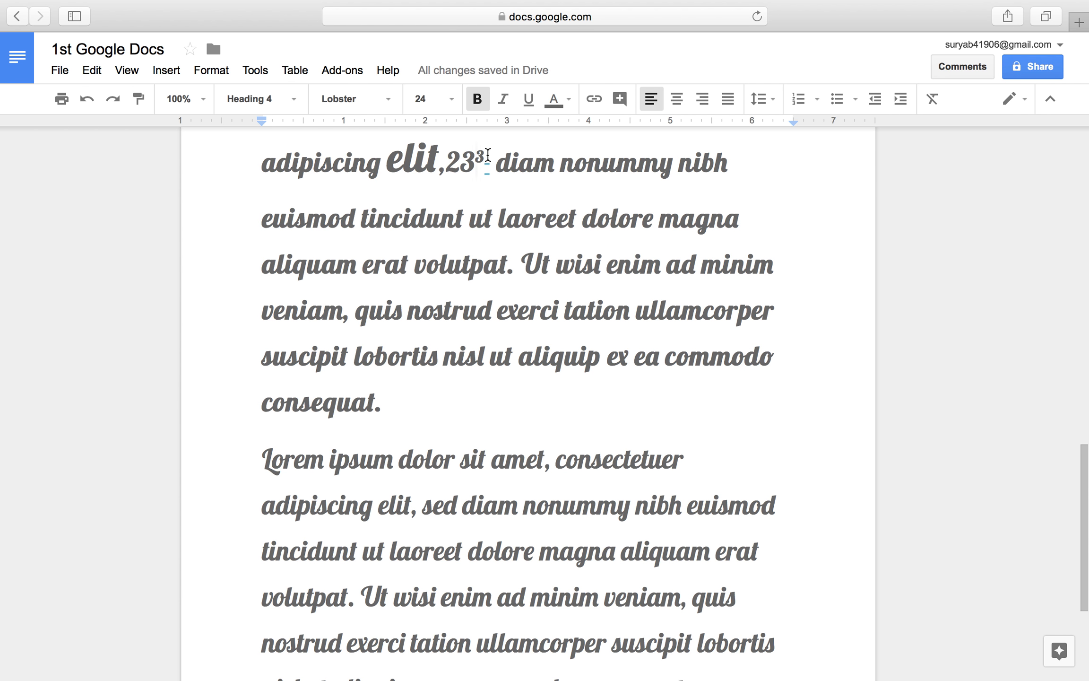
Change the superscript 3 at the end of the number to subscript
{"action": "left_click_drag", "start_coordinate": [486, 153], "coordinate": [471, 155]}
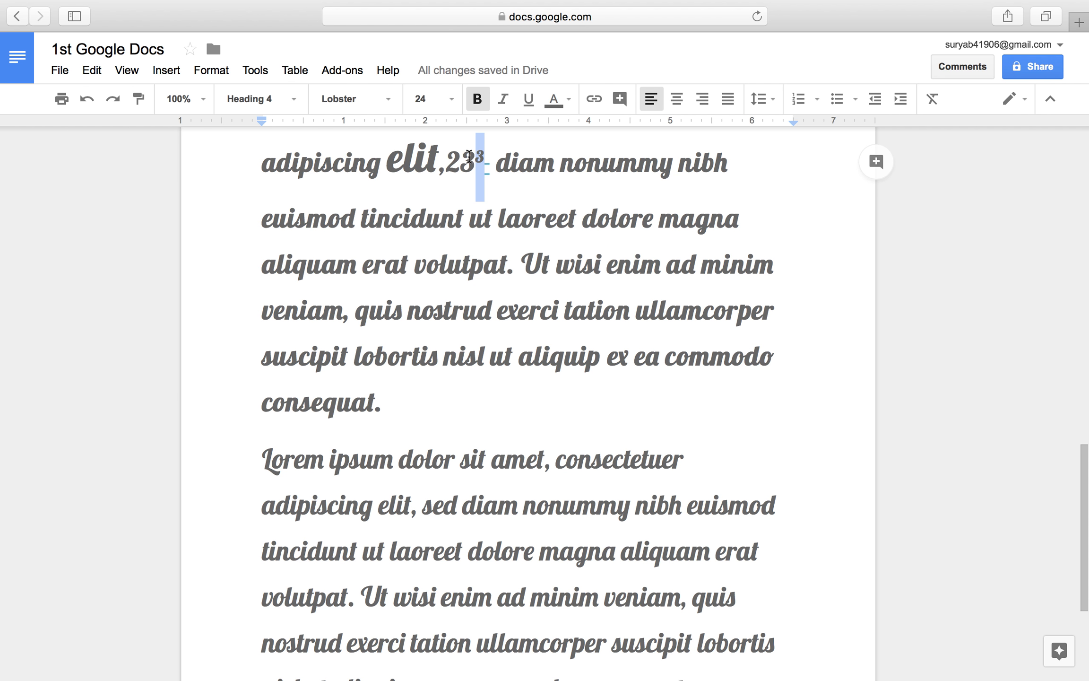
{"action": "left_click", "coordinate": [211, 71]}
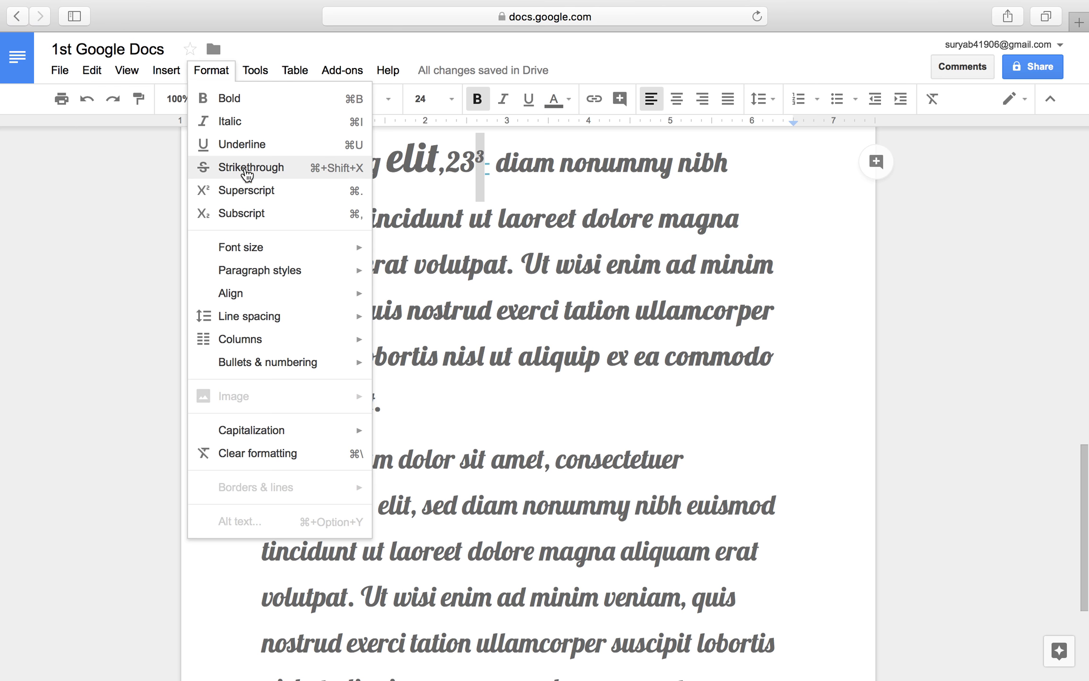
{"action": "left_click", "coordinate": [325, 222]}
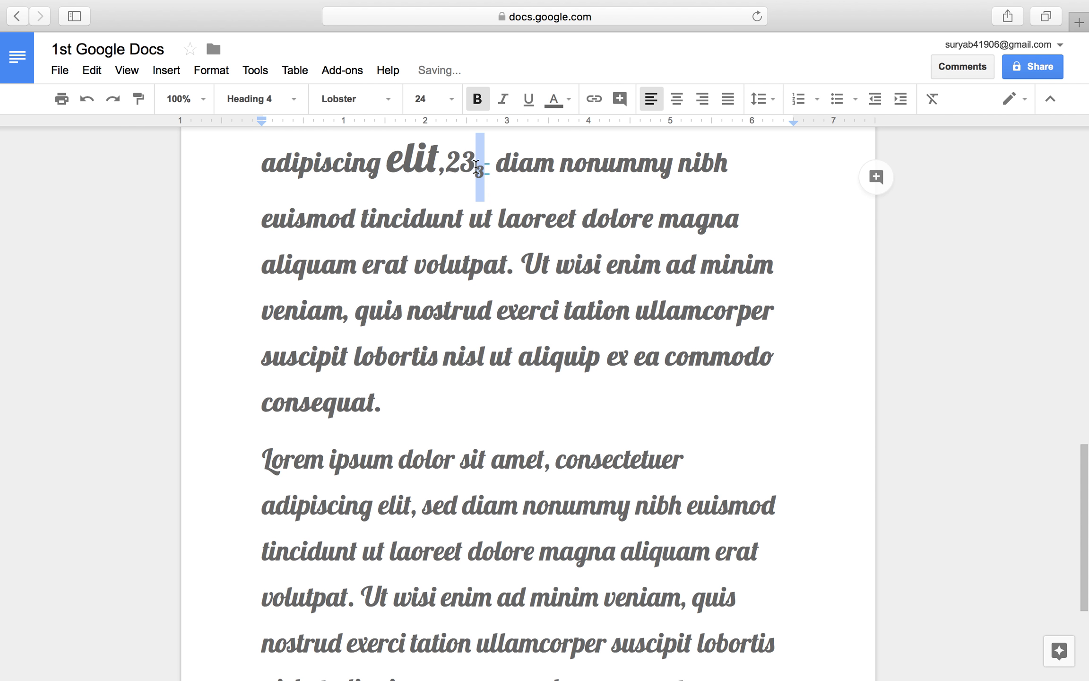
Delete the whole number 233, including its subscript 3, after "elit,"
{"action": "left_click_drag", "start_coordinate": [482, 174], "coordinate": [457, 161]}
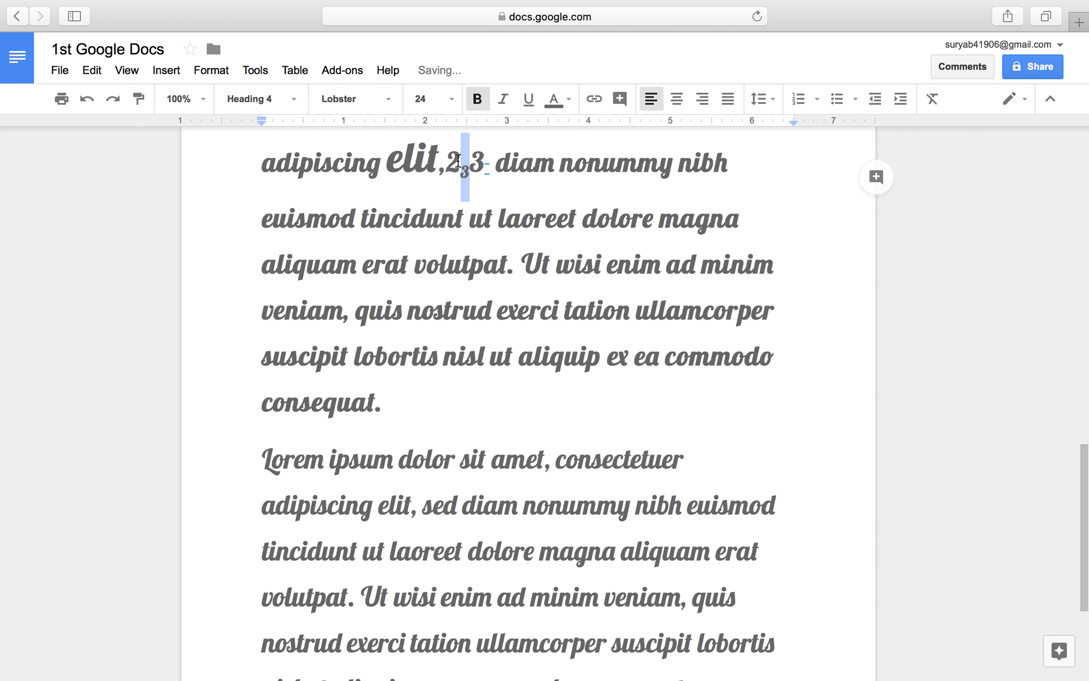
{"action": "key", "text": "BackSpace"}
{"action": "key", "text": "BackSpace"}
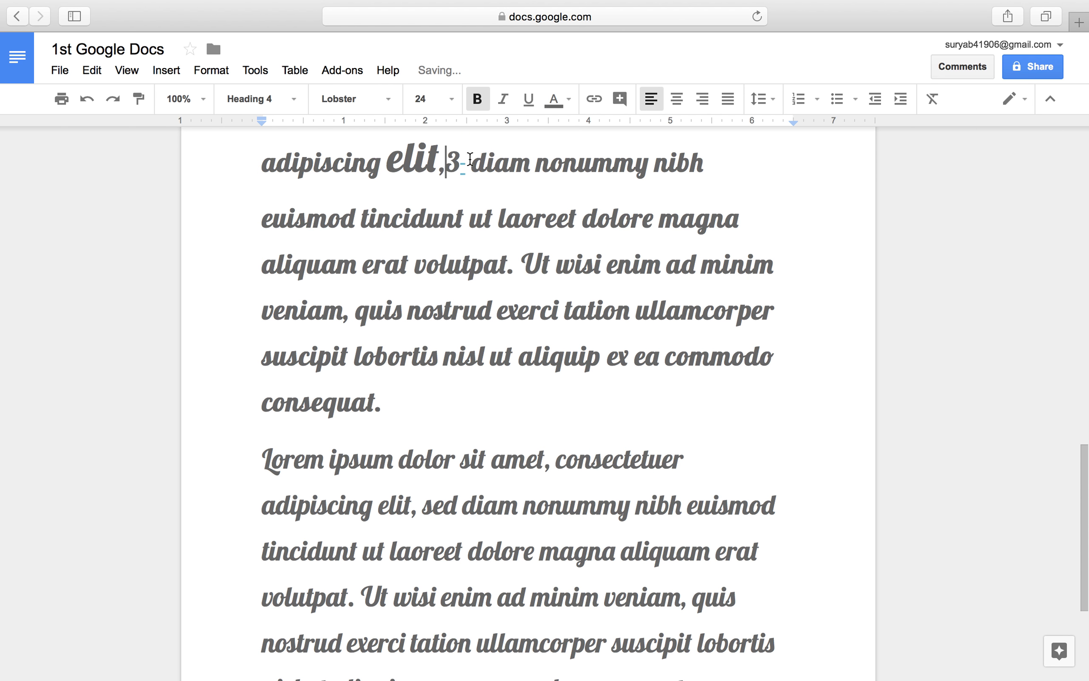
{"action": "key", "text": "Delete"}
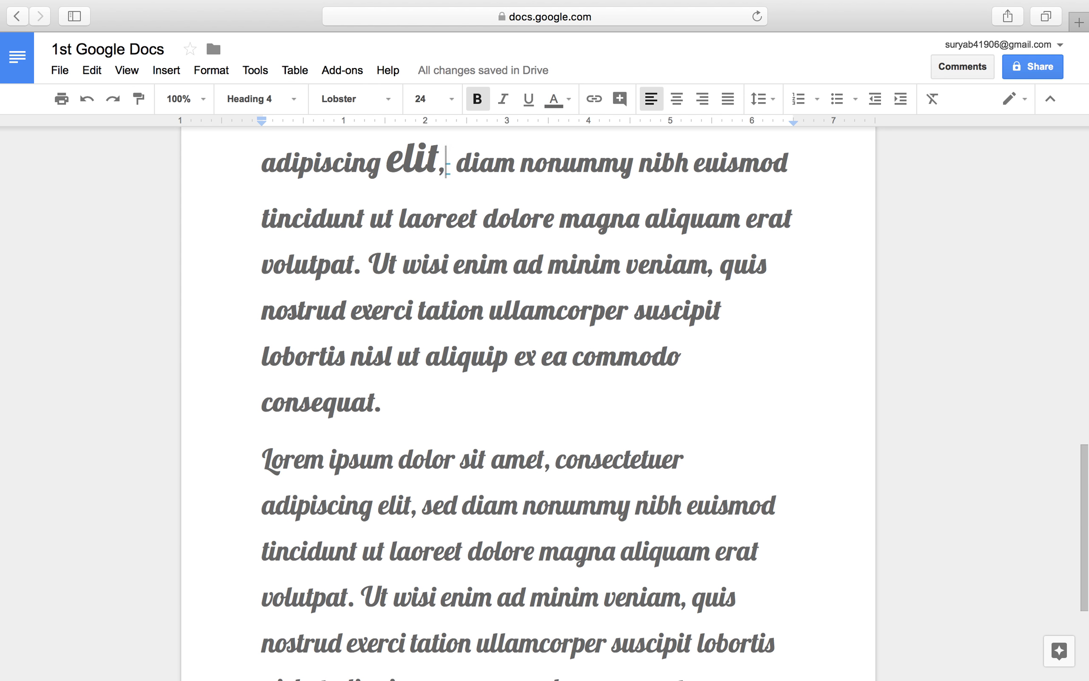
Insert "H2O" directly after "elit,", with both the H and the O capitalised
{"action": "type", "text": "h2o"}
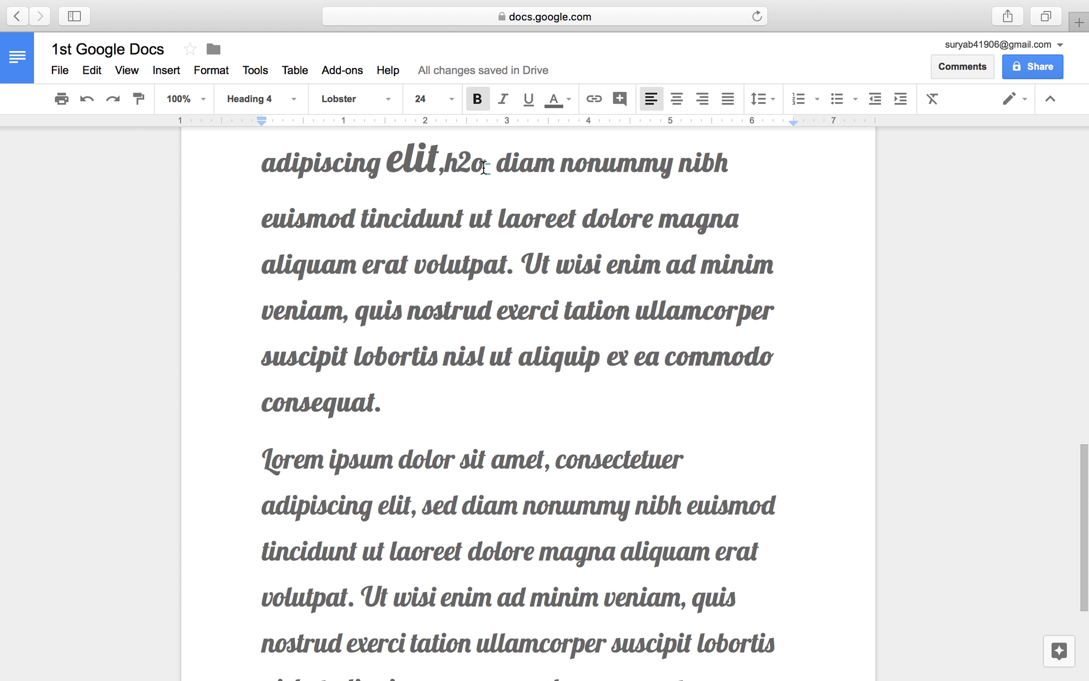
{"action": "key", "text": "BackSpace"}
{"action": "type", "text": "O"}
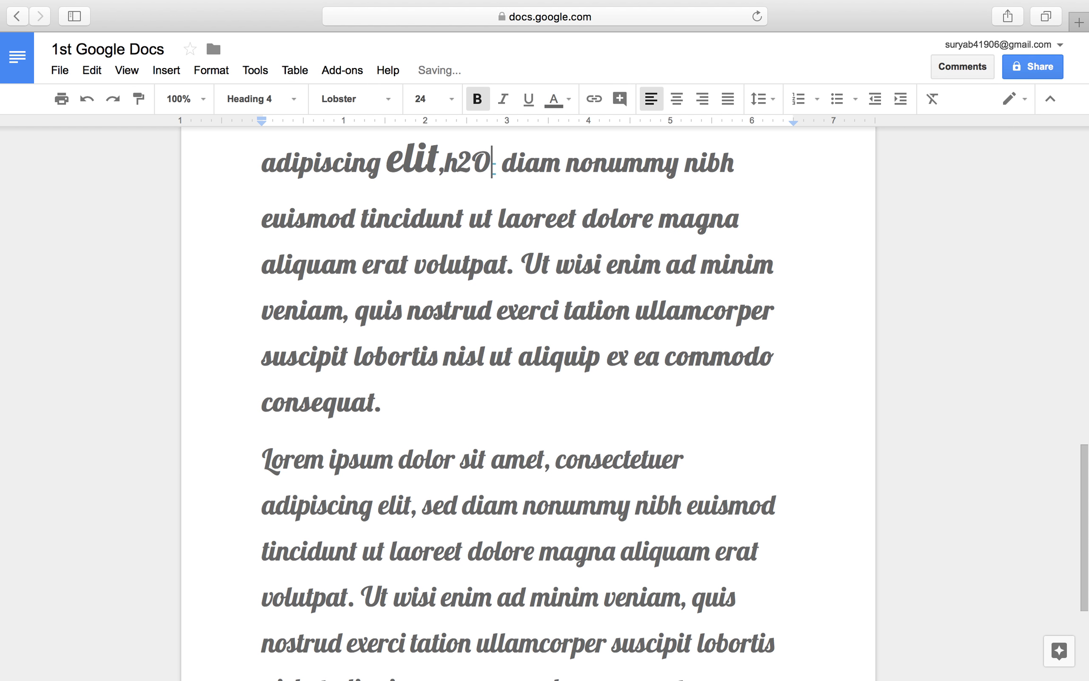
{"action": "left_click", "coordinate": [459, 163]}
{"action": "key", "text": "BackSpace"}
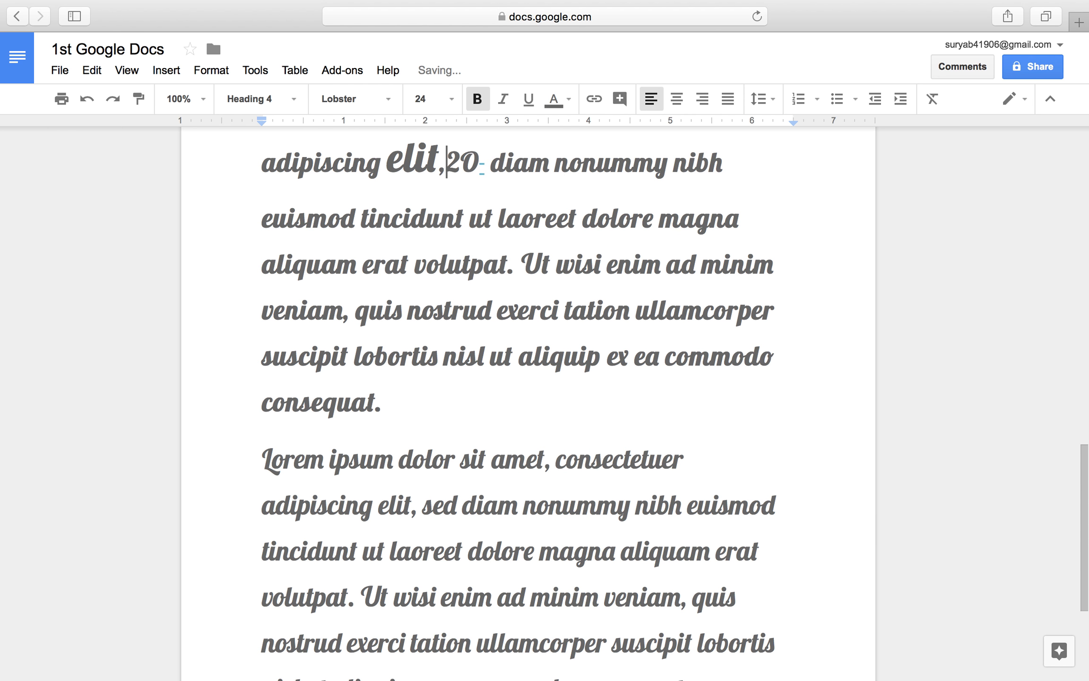
{"action": "type", "text": "H"}
Make the 2 in "H2O" subscript
{"action": "left_click", "coordinate": [472, 168]}
{"action": "mouse_move", "coordinate": [472, 172]}
{"action": "left_mouse_down"}
{"action": "mouse_move", "coordinate": [447, 165]}
{"action": "mouse_move", "coordinate": [477, 165]}
{"action": "mouse_move", "coordinate": [465, 165]}
{"action": "left_mouse_up"}
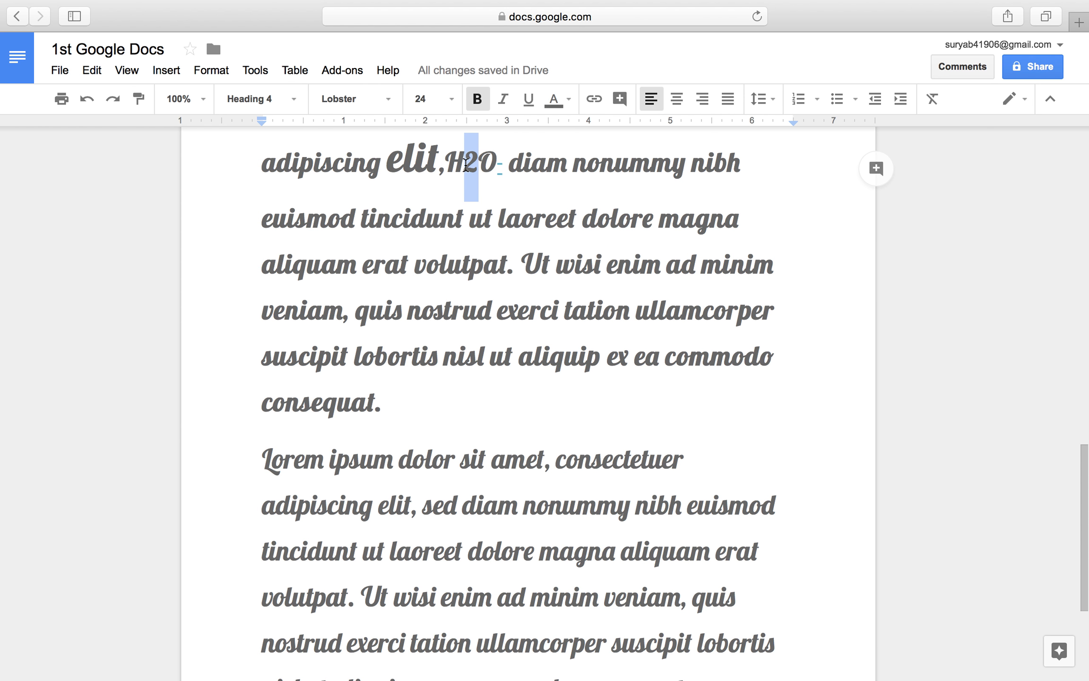
{"action": "left_click", "coordinate": [201, 69]}
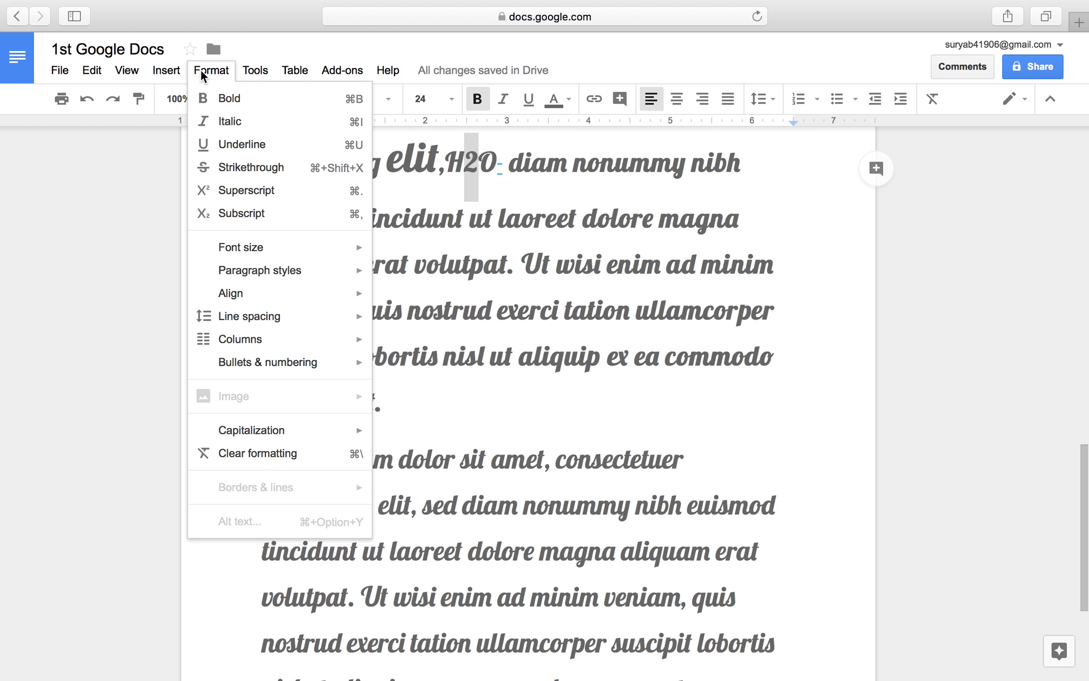
{"action": "left_click", "coordinate": [260, 213]}
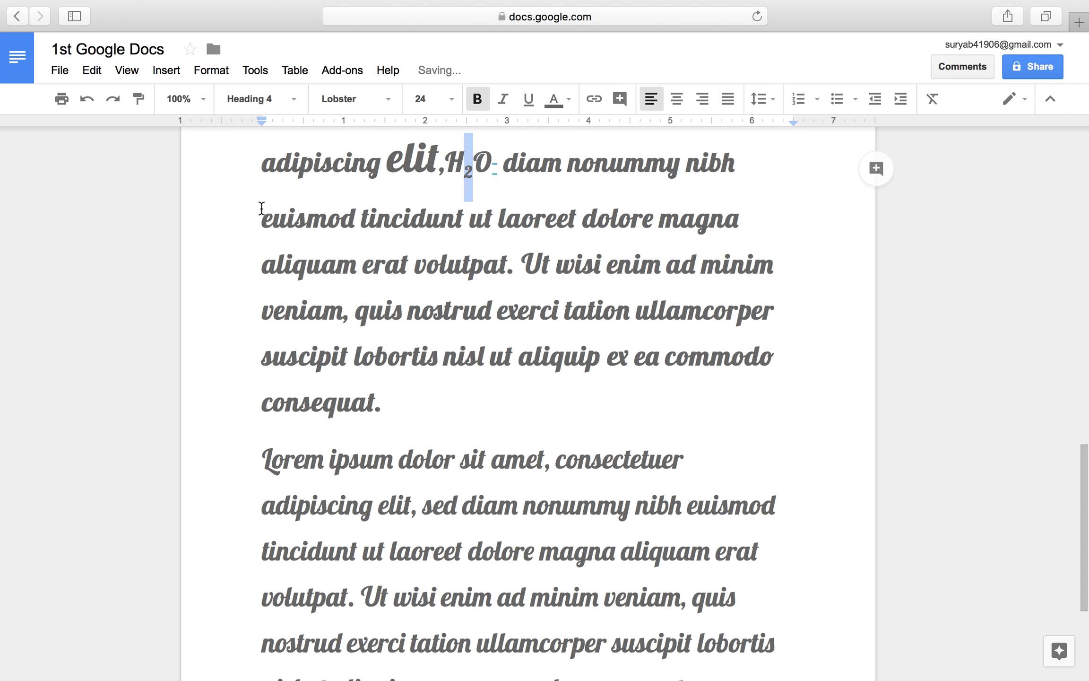
{"action": "left_click", "coordinate": [490, 153]}
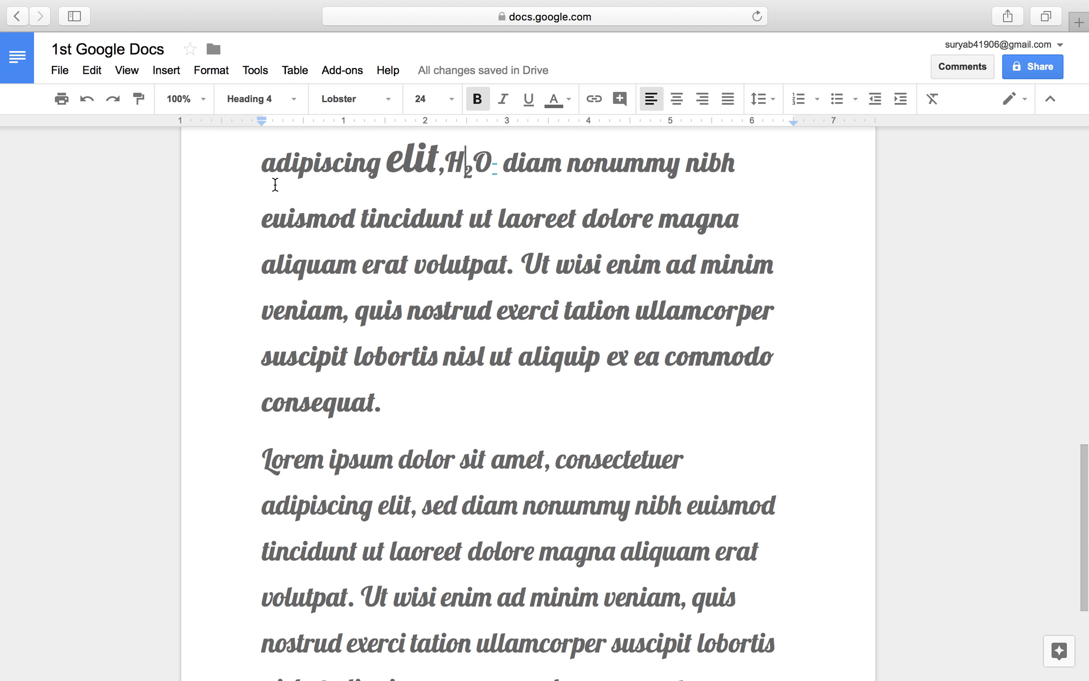
View the link options and suggestions for the text "H2O", and close them without adding a link
{"action": "left_click", "coordinate": [487, 163]}
{"action": "left_click_drag", "start_coordinate": [487, 163], "coordinate": [445, 163]}
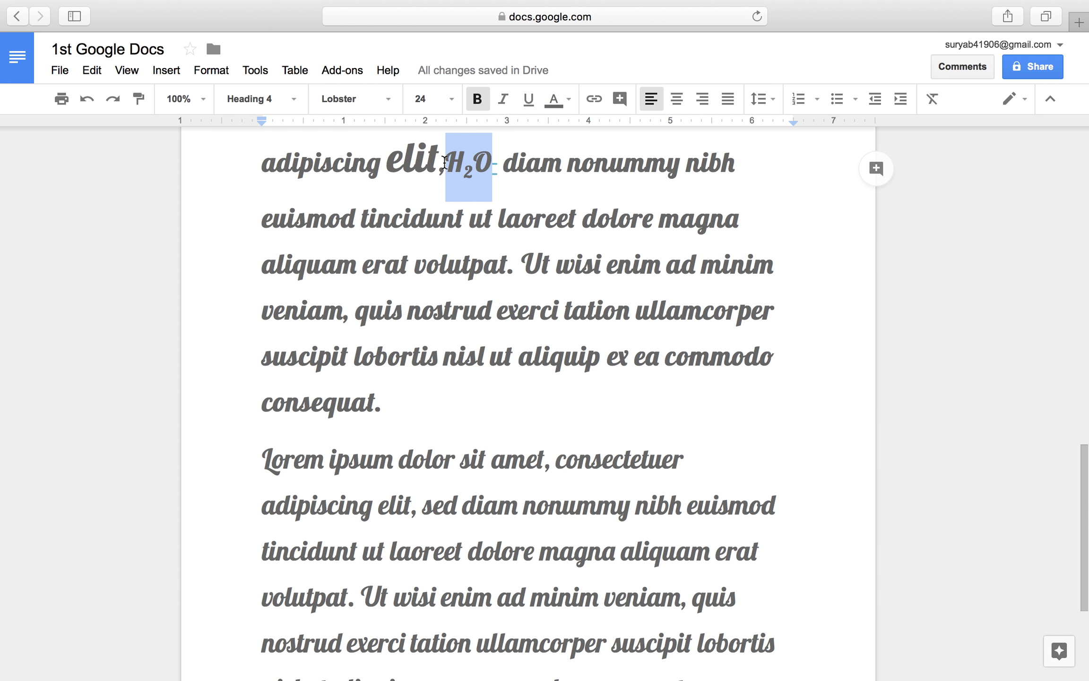
{"action": "left_click", "coordinate": [594, 99]}
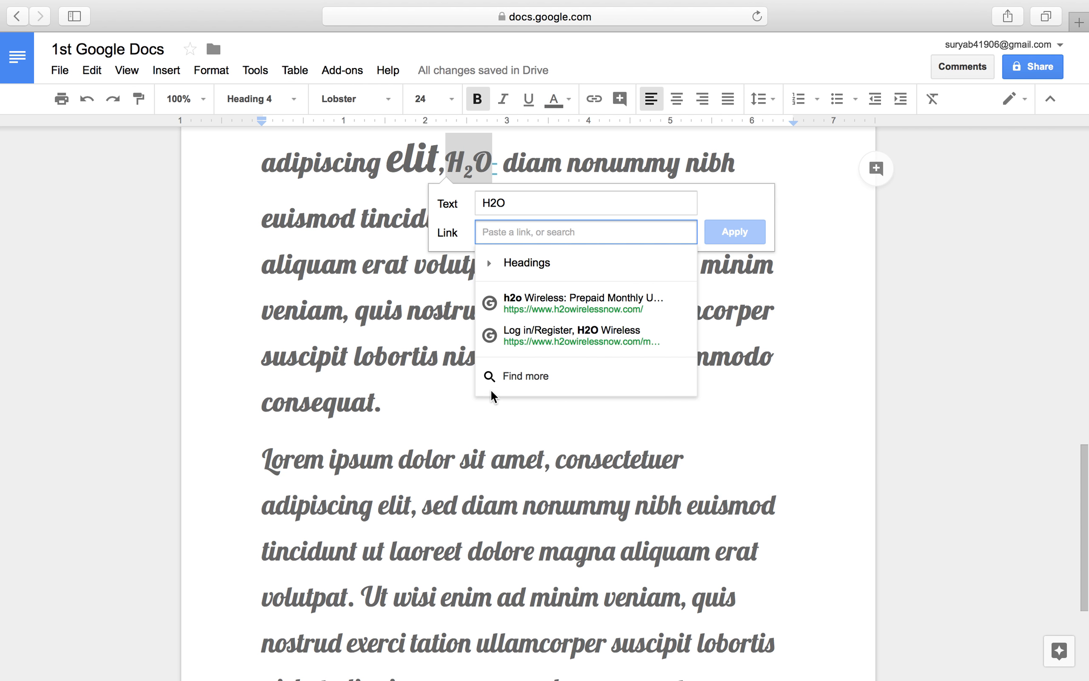
{"action": "left_click", "coordinate": [679, 428]}
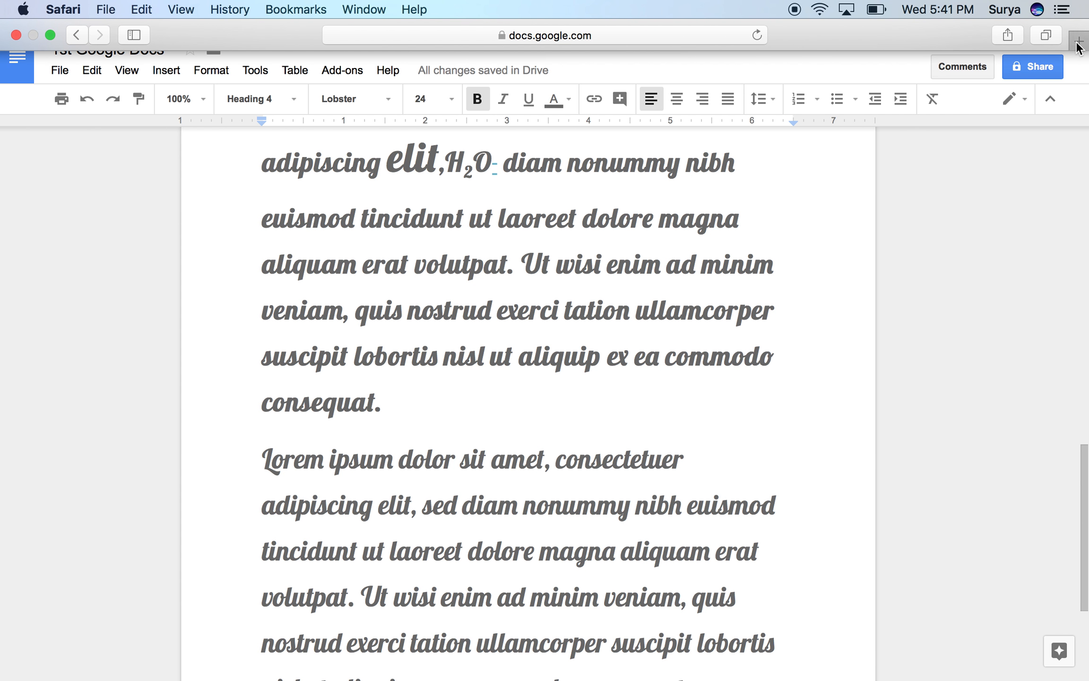
Search the web for "dfg" in a new browser tab and open the California Department of Fish and Wildlife site
{"action": "left_click", "coordinate": [1077, 48]}
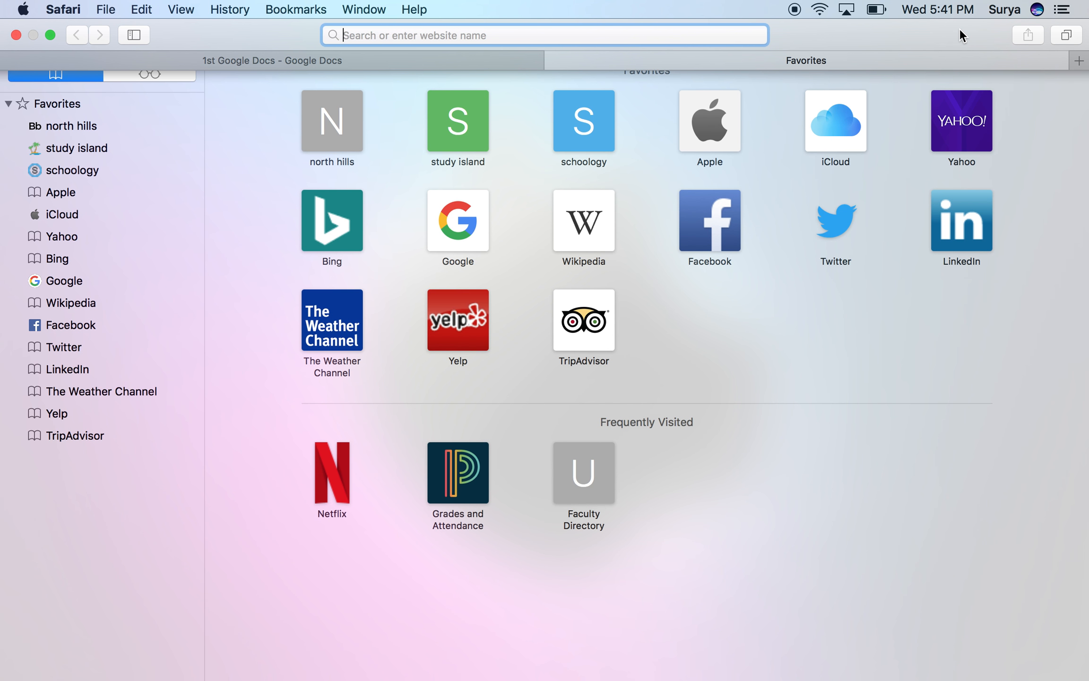
{"action": "type", "text": "dfg"}
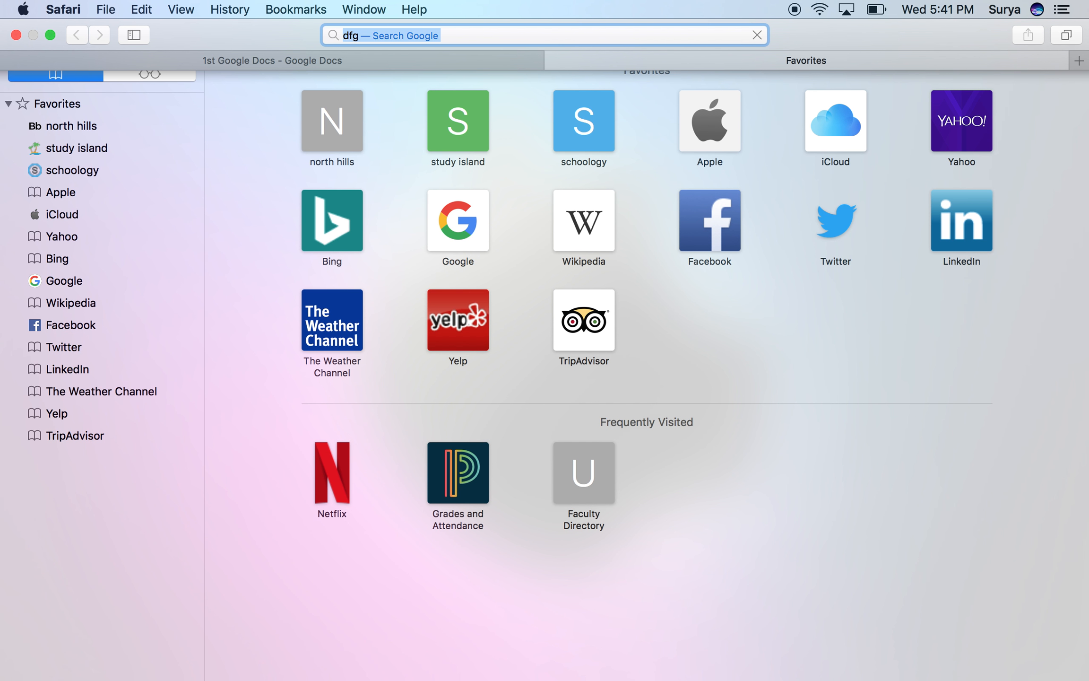
{"action": "key", "text": "Return"}
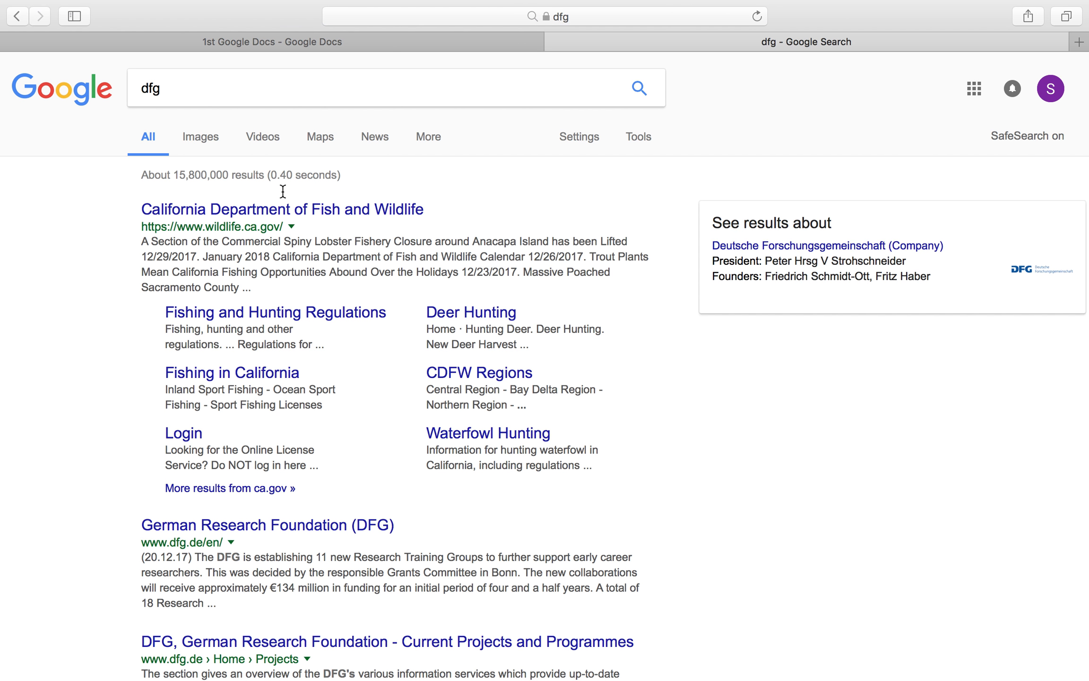
{"action": "left_click", "coordinate": [378, 210]}
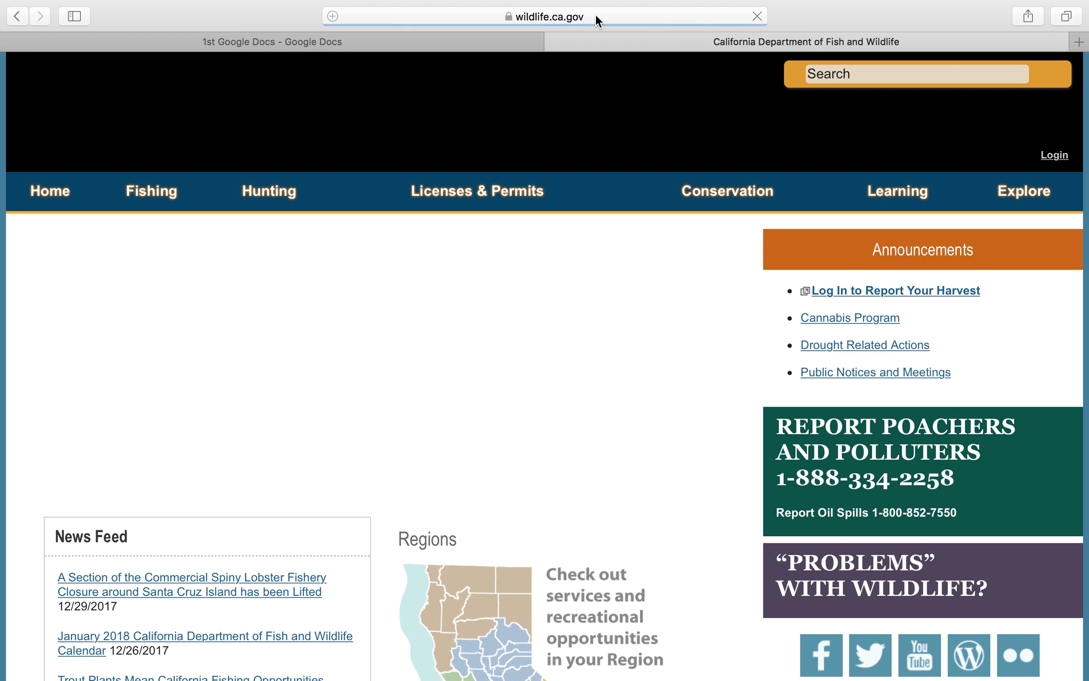
Copy the full web address of the California Department of Fish and Wildlife page
{"action": "left_click", "coordinate": [556, 19]}
{"action": "left_click_drag", "start_coordinate": [555, 19], "coordinate": [326, 15]}
{"action": "key", "text": "super+c"}
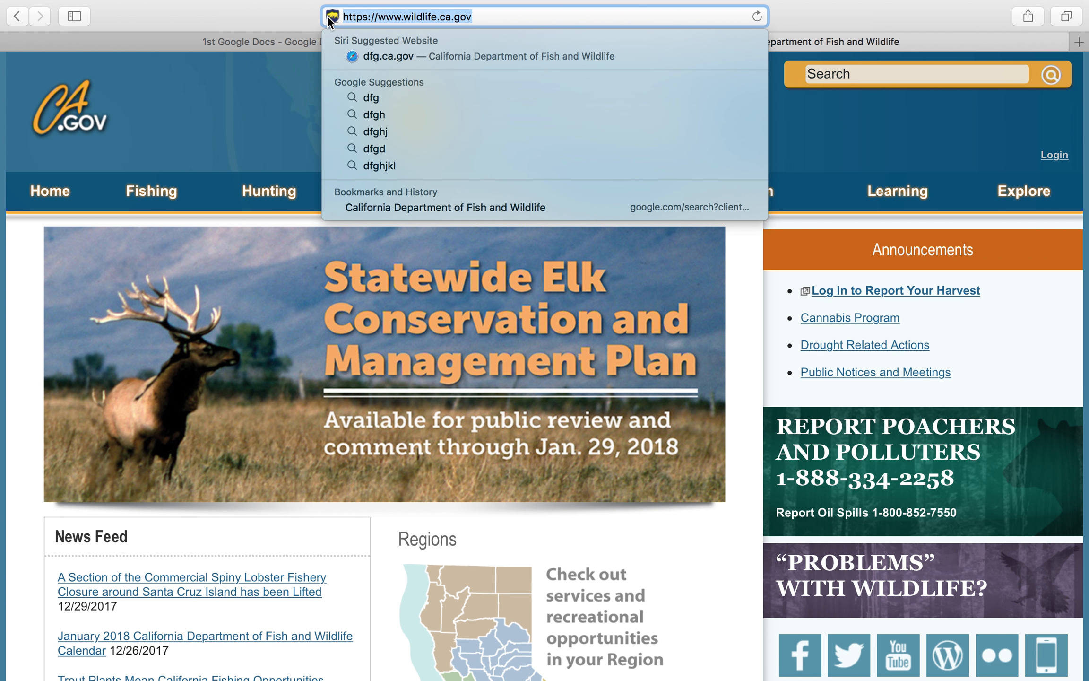
{"action": "left_click", "coordinate": [219, 40]}
{"action": "left_click", "coordinate": [488, 182]}
{"action": "left_click_drag", "start_coordinate": [487, 182], "coordinate": [445, 185]}
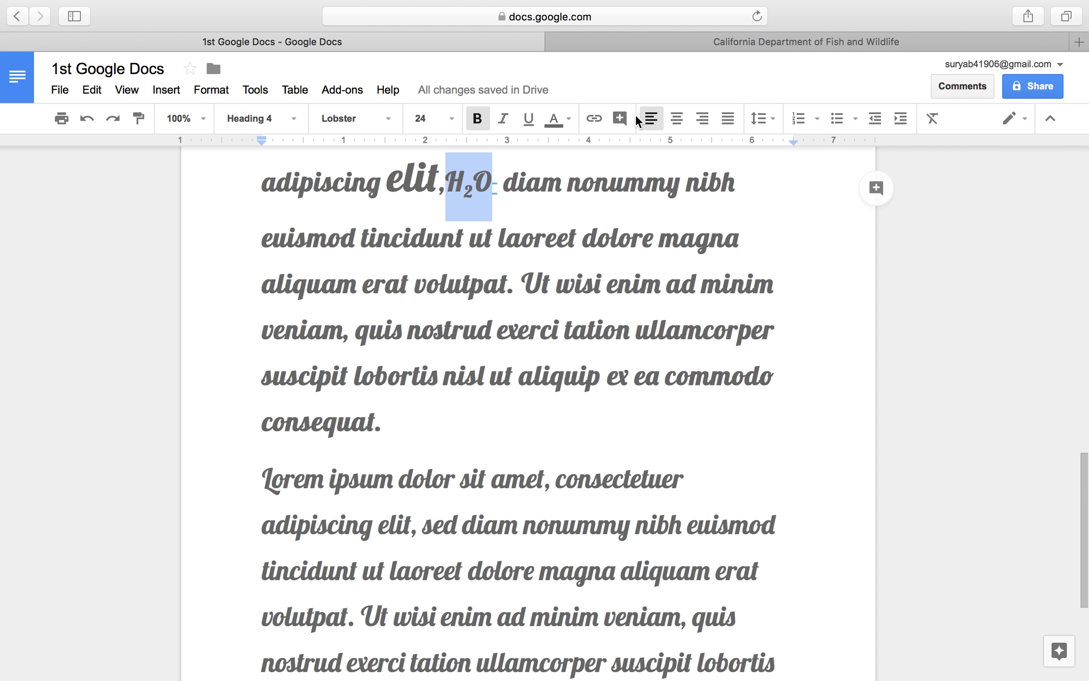
{"action": "left_click", "coordinate": [593, 118]}
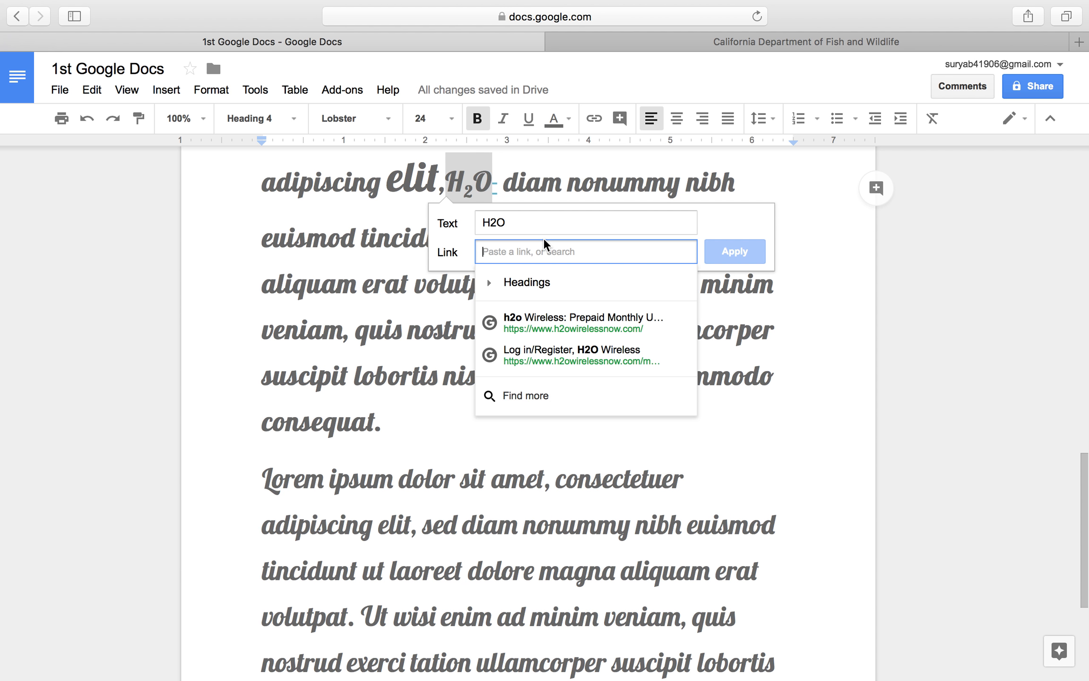
{"action": "key", "text": "super+v"}
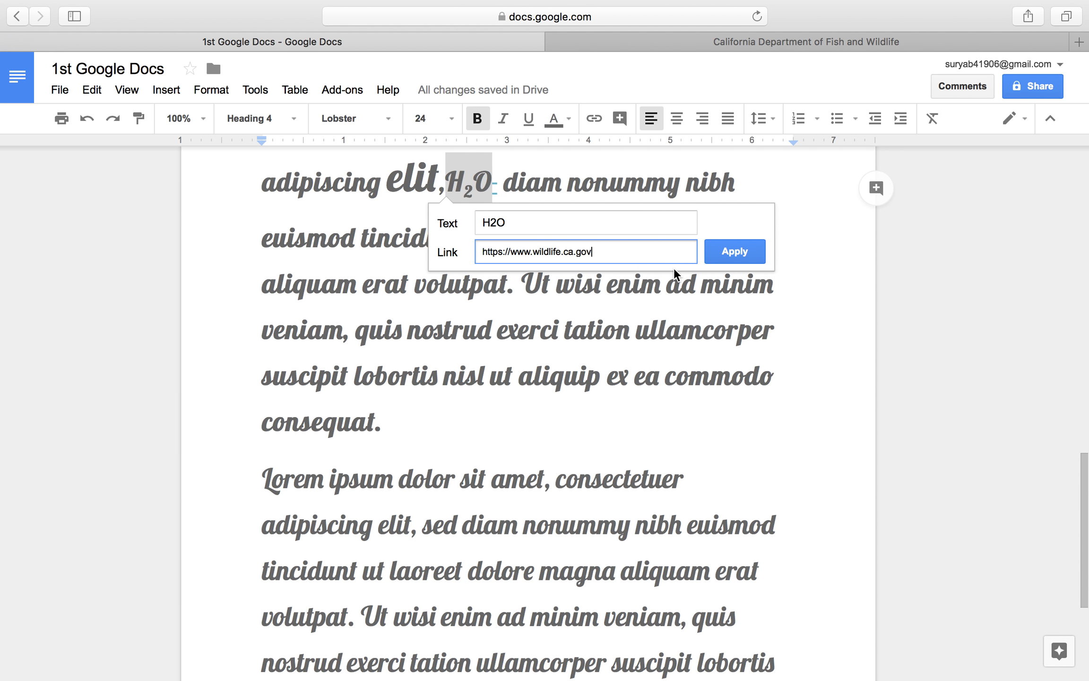
{"action": "left_click", "coordinate": [713, 253]}
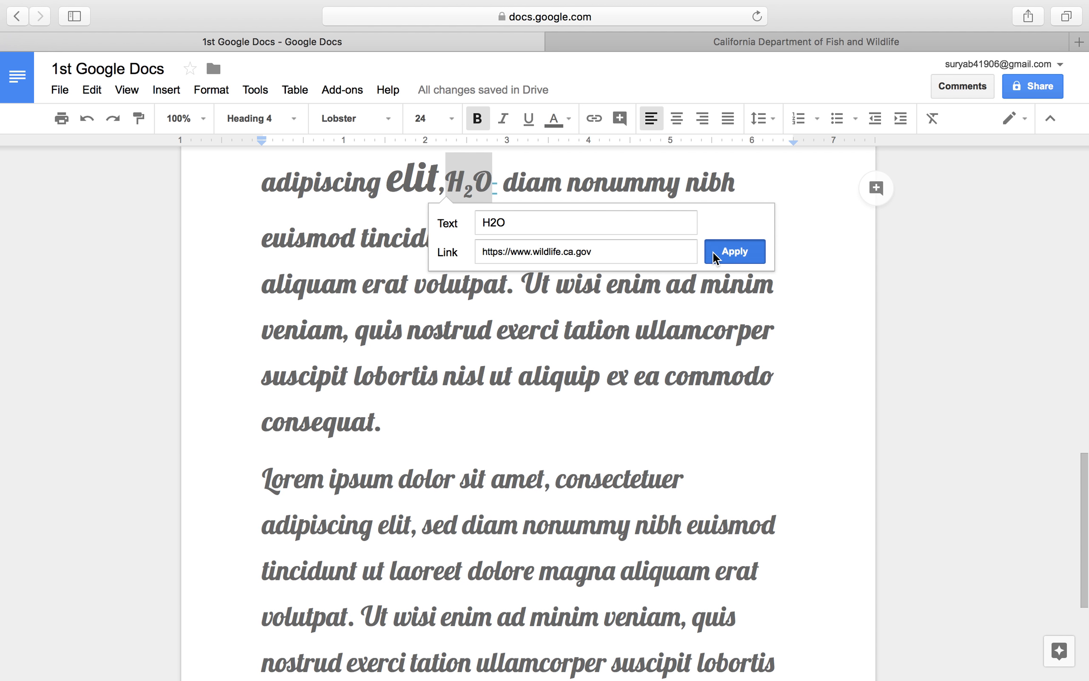
{"action": "left_click", "coordinate": [962, 328]}
Change the text colour of the linked "H2O" to yellow
{"action": "left_click_drag", "start_coordinate": [447, 191], "coordinate": [490, 198]}
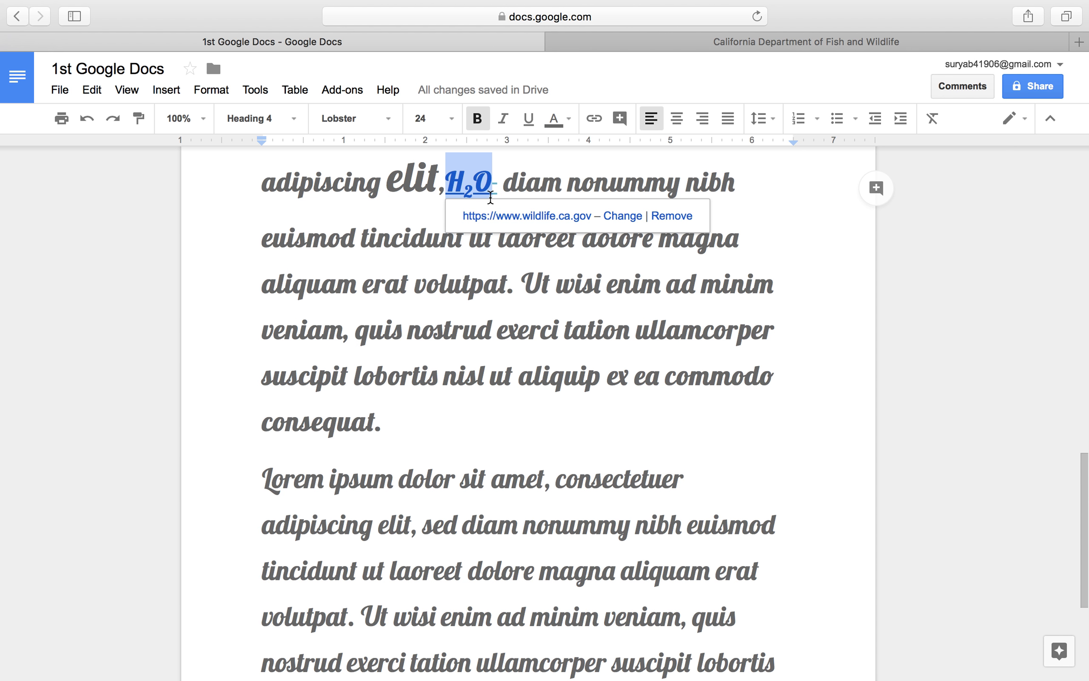
{"action": "left_click", "coordinate": [564, 127]}
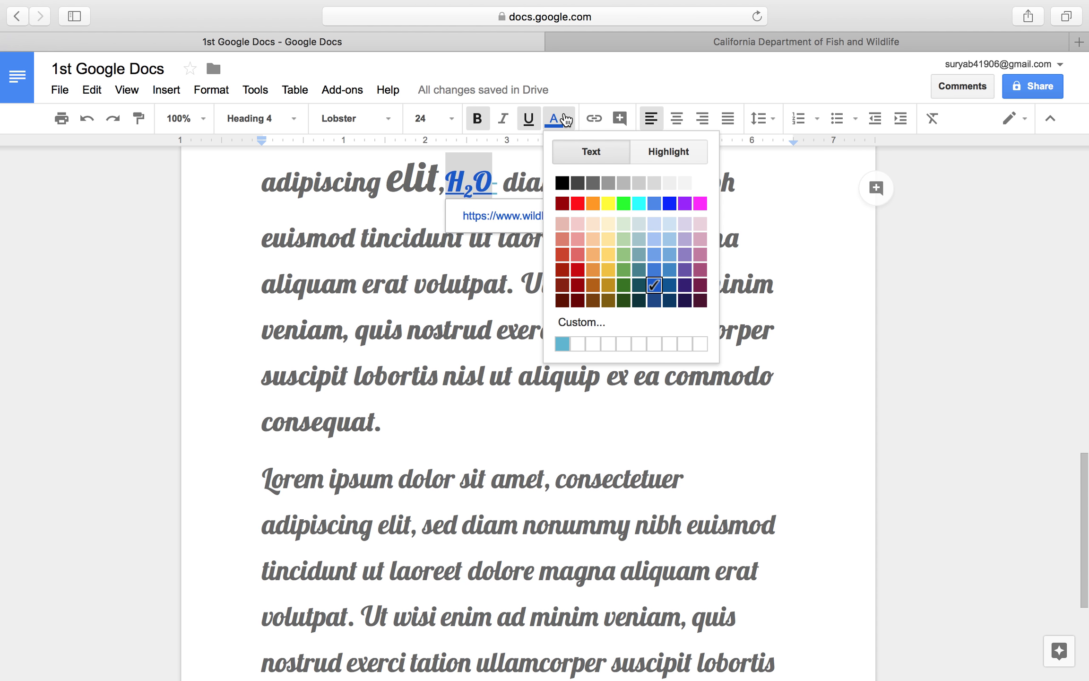
{"action": "left_click", "coordinate": [609, 204]}
{"action": "left_click", "coordinate": [763, 233]}
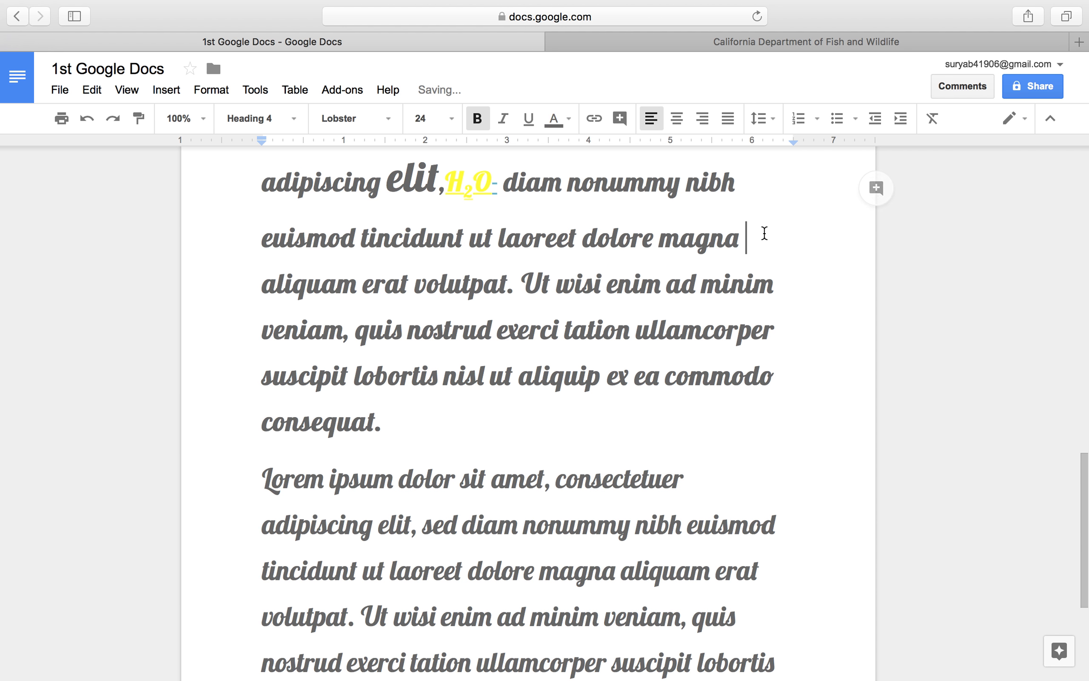
Follow the "H2O" link to test it, and close both California Department of Fish and Wildlife tabs to return to the document
{"action": "left_click", "coordinate": [464, 185]}
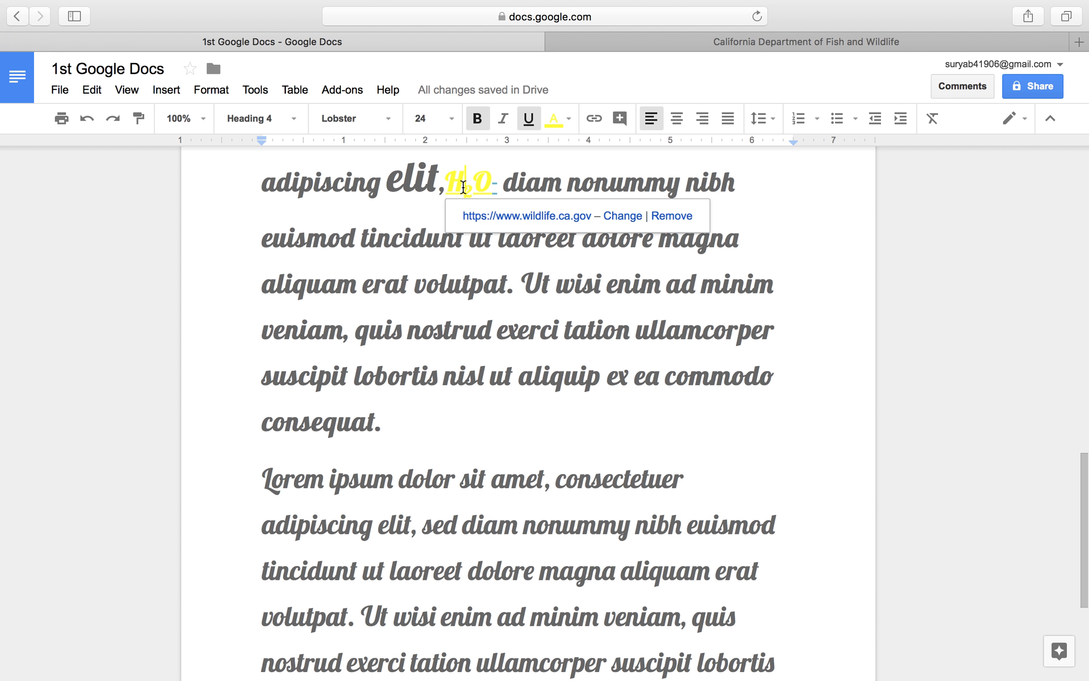
{"action": "left_click", "coordinate": [493, 216]}
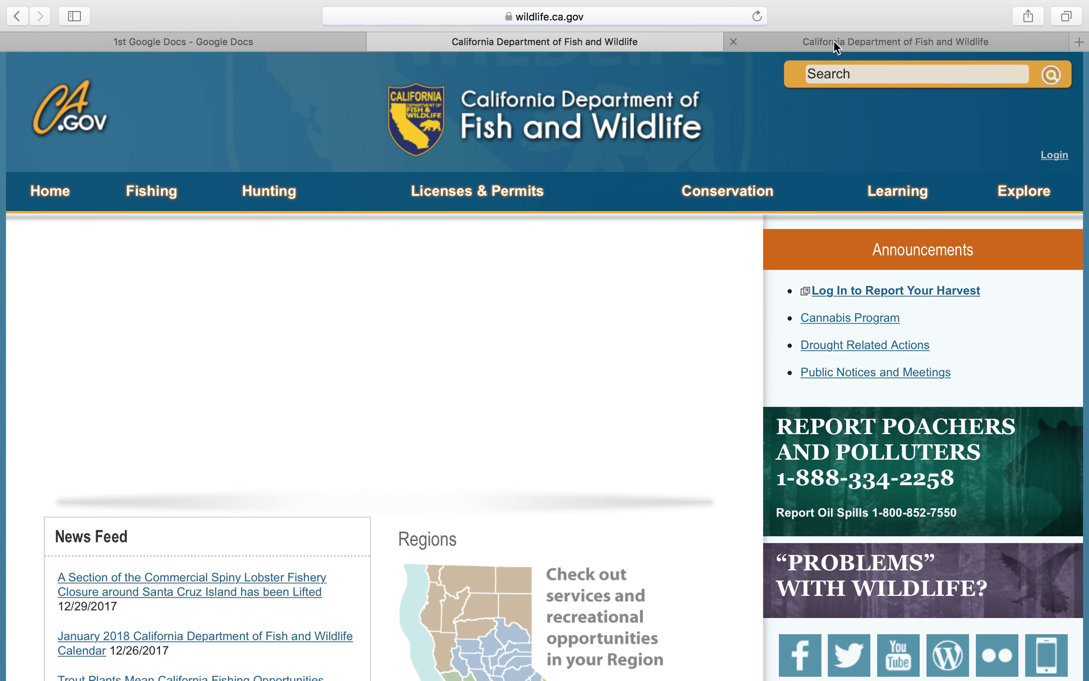
{"action": "left_click", "coordinate": [832, 40]}
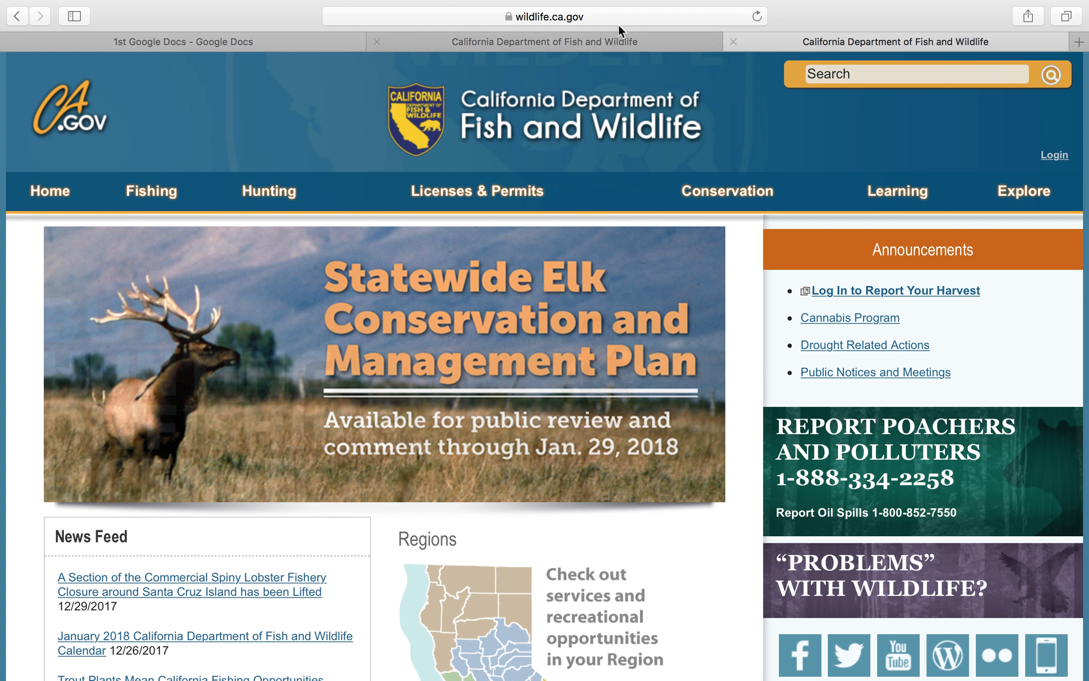
{"action": "left_click", "coordinate": [733, 42]}
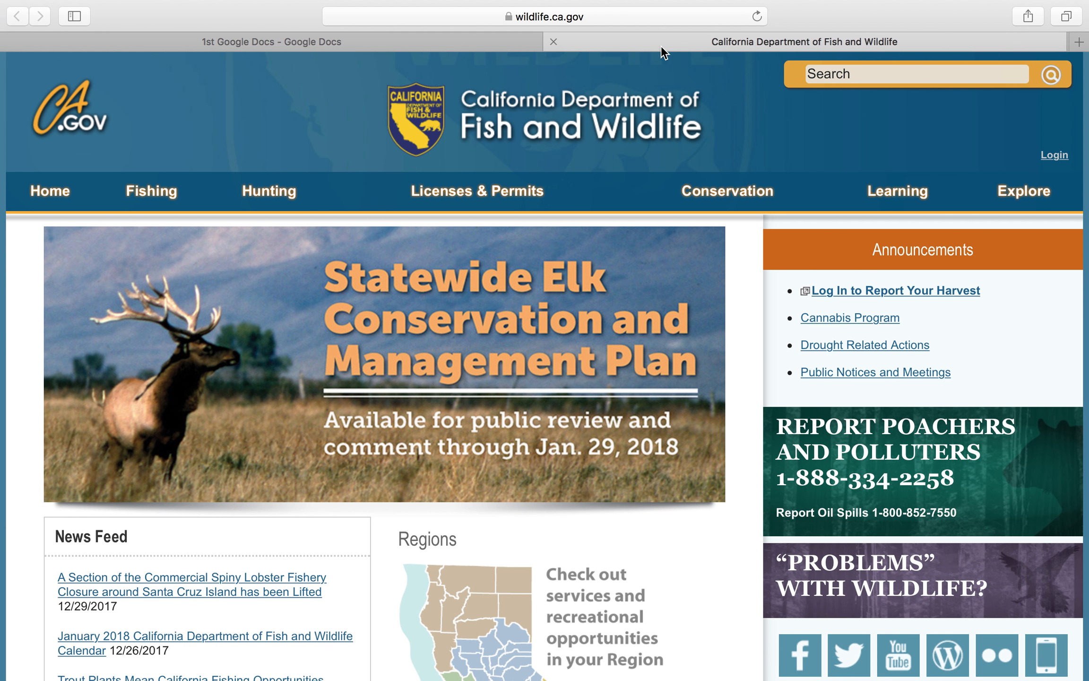
{"action": "left_click", "coordinate": [553, 42]}
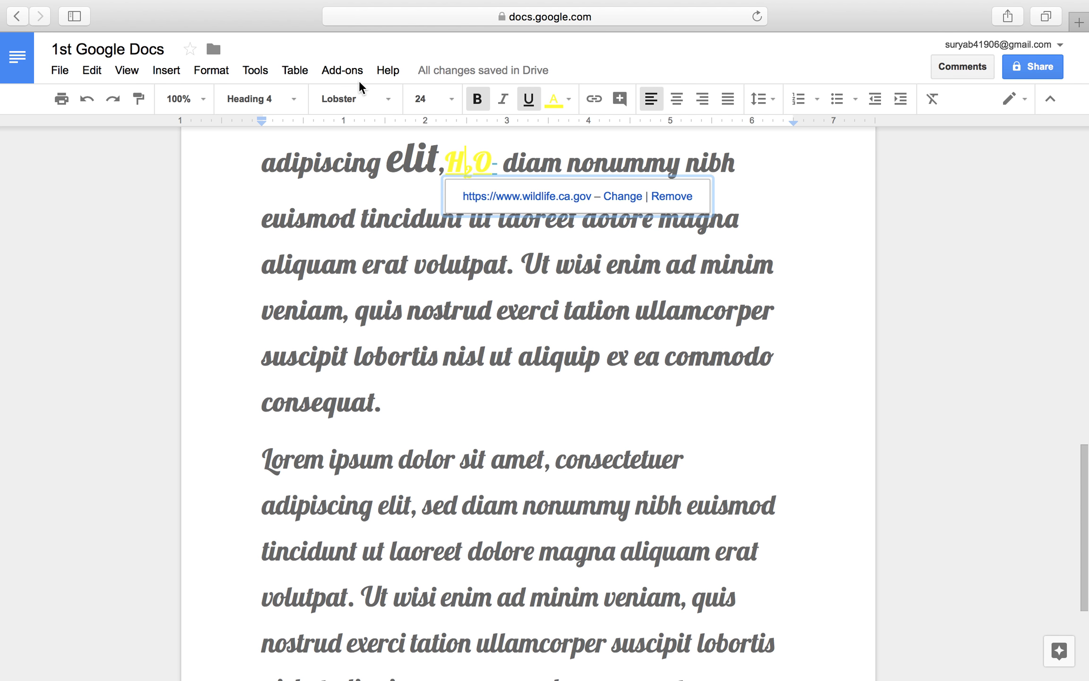
Deselect the link in the document and close the browser window
{"action": "left_click", "coordinate": [185, 311]}
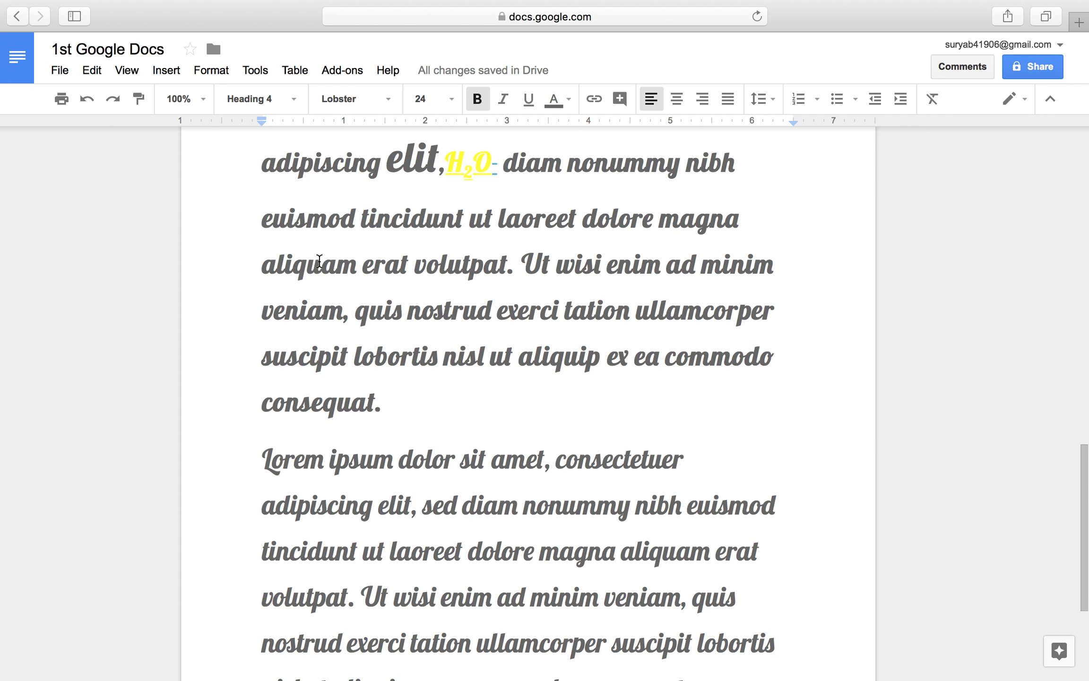
{"action": "left_click", "coordinate": [338, 263]}
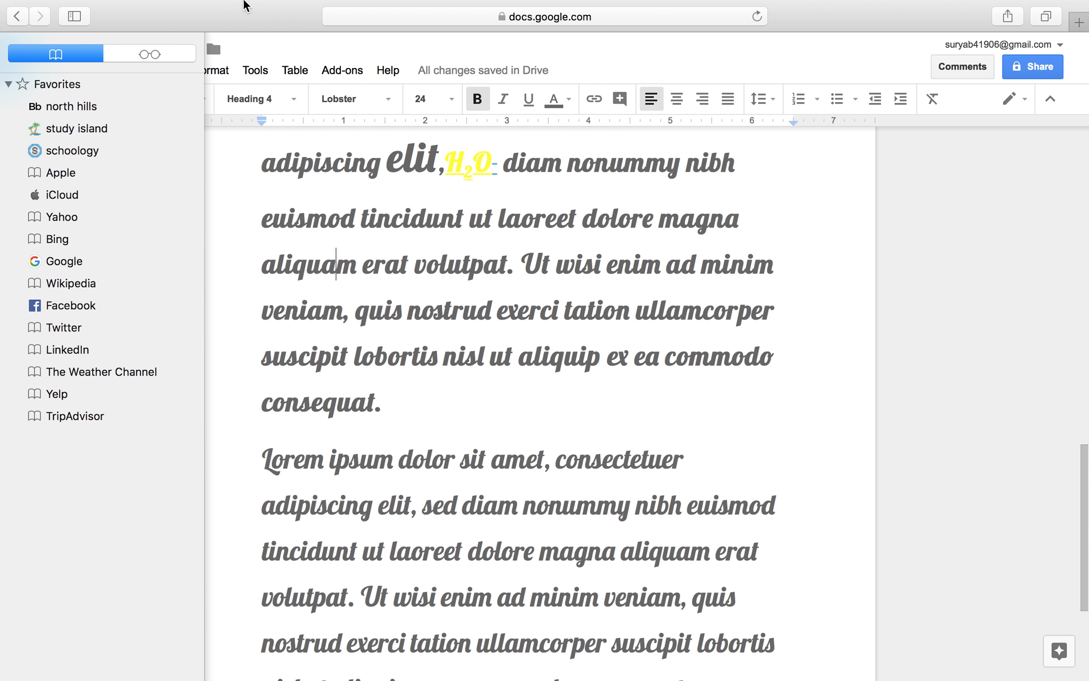
{"action": "mouse_move", "coordinate": [225, 5]}
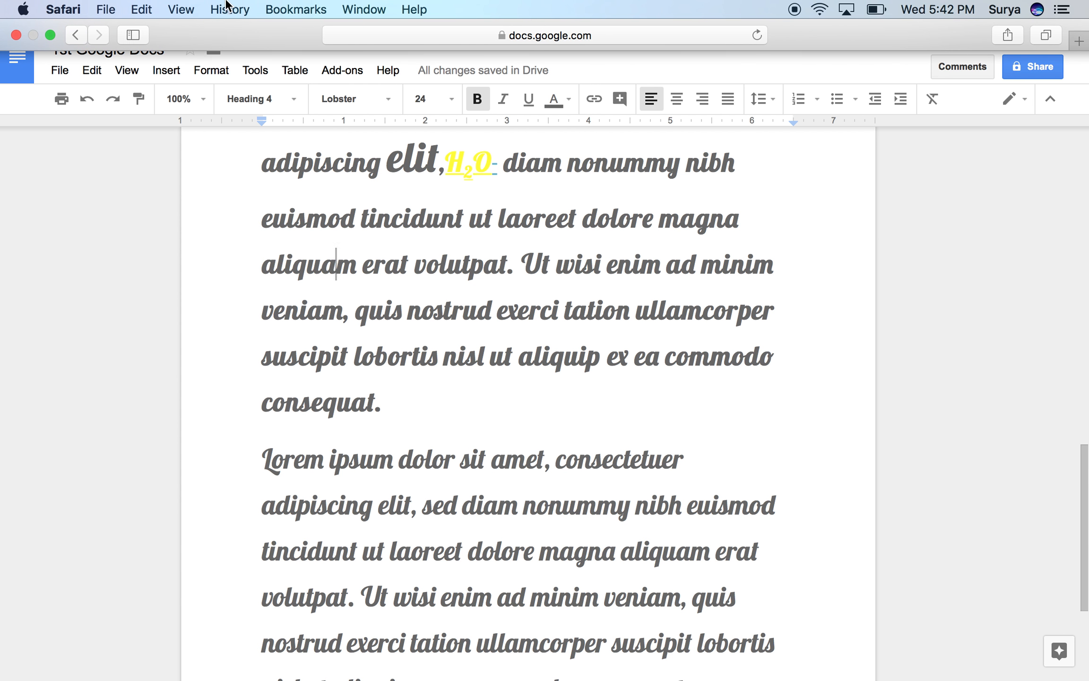
{"action": "left_click", "coordinate": [16, 35]}
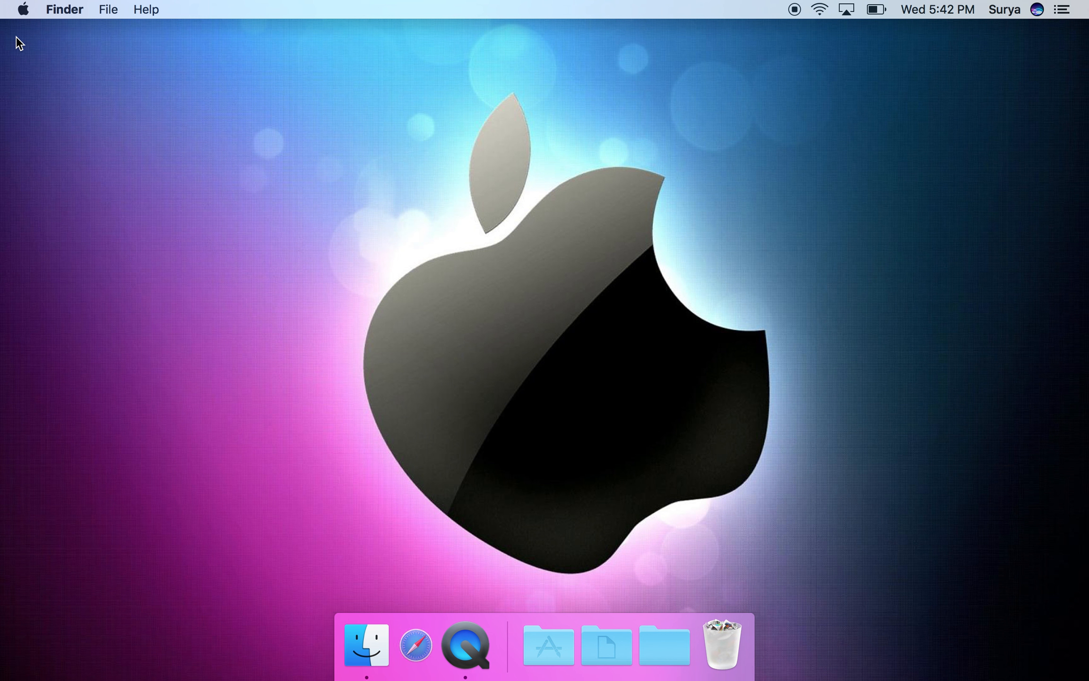
{"action": "left_click", "coordinate": [447, 638]}
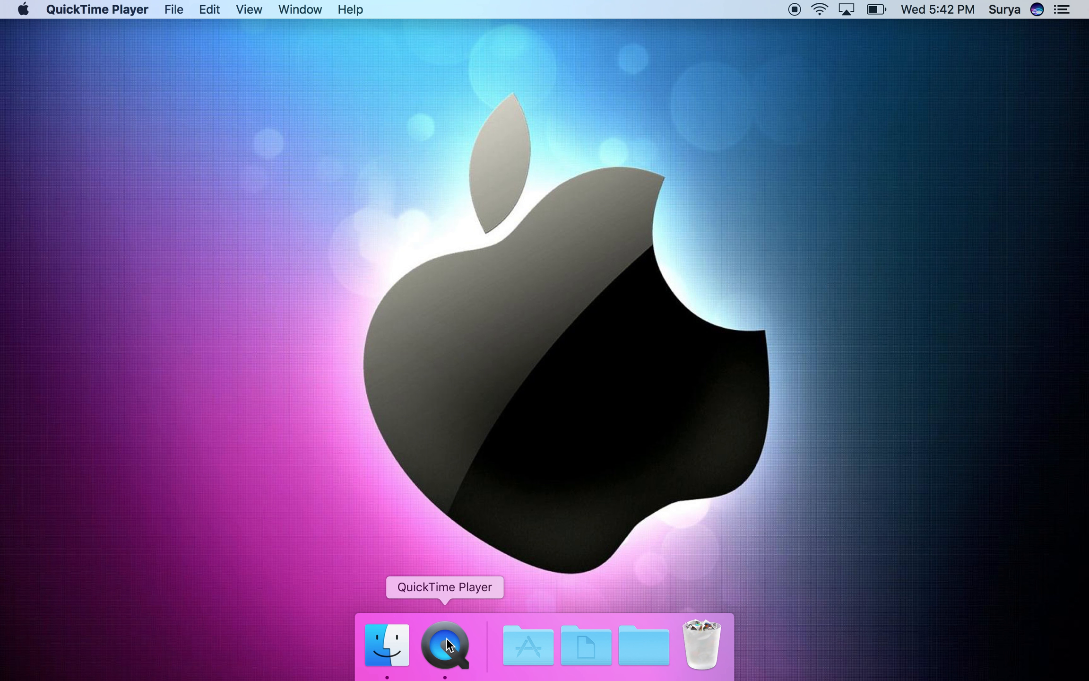
{"action": "left_click", "coordinate": [93, 9]}
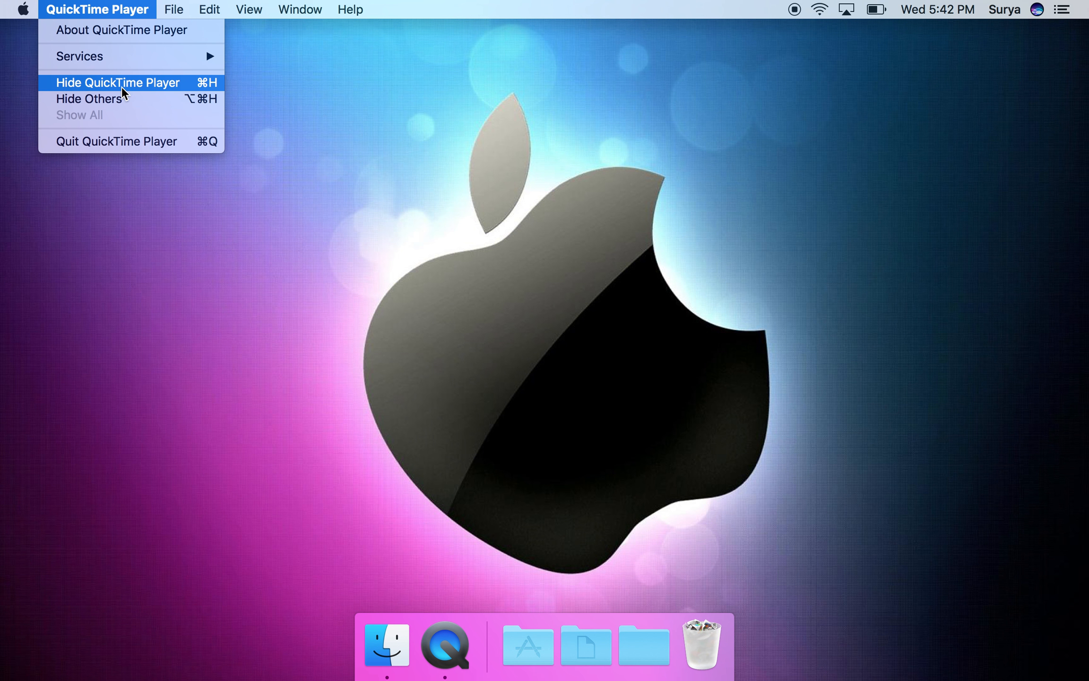